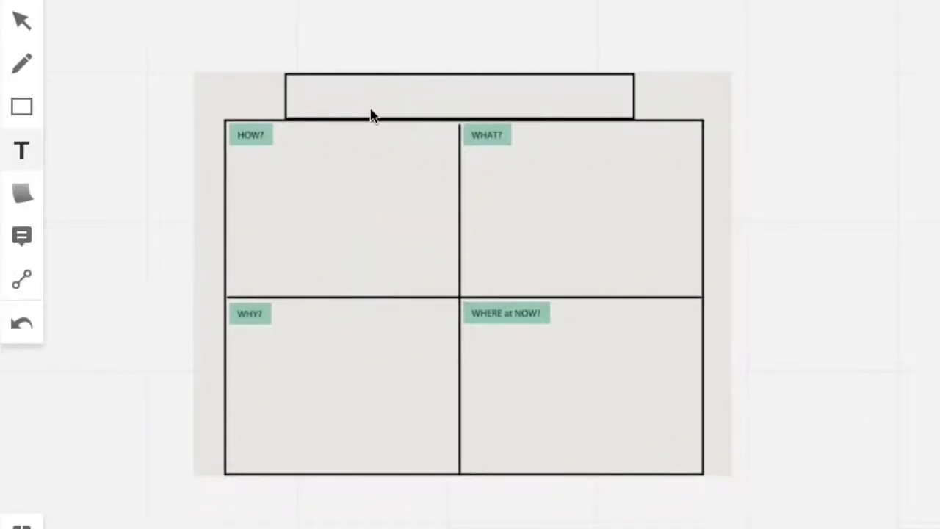
Step: Add a text label with the person's first name inside the header box above the four-quadrant grid
click(398, 105)
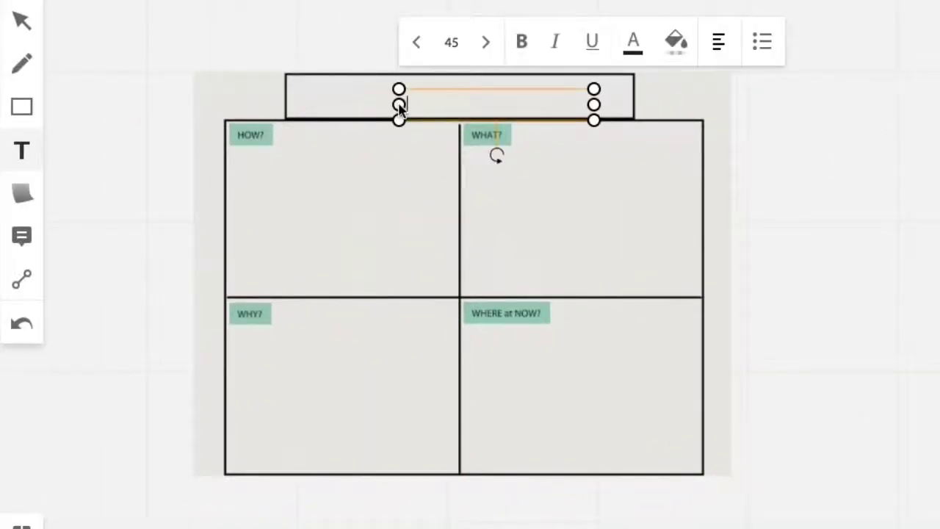
text(Rocky)
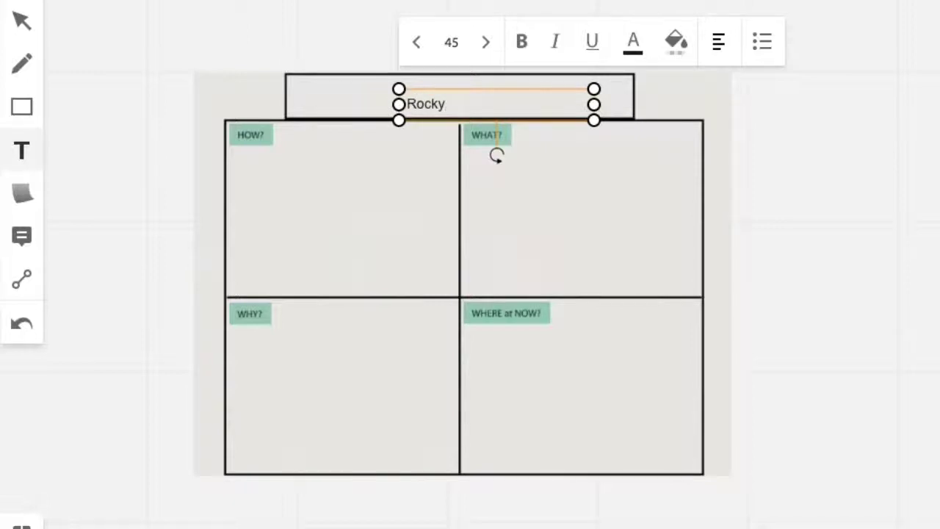
click(565, 167)
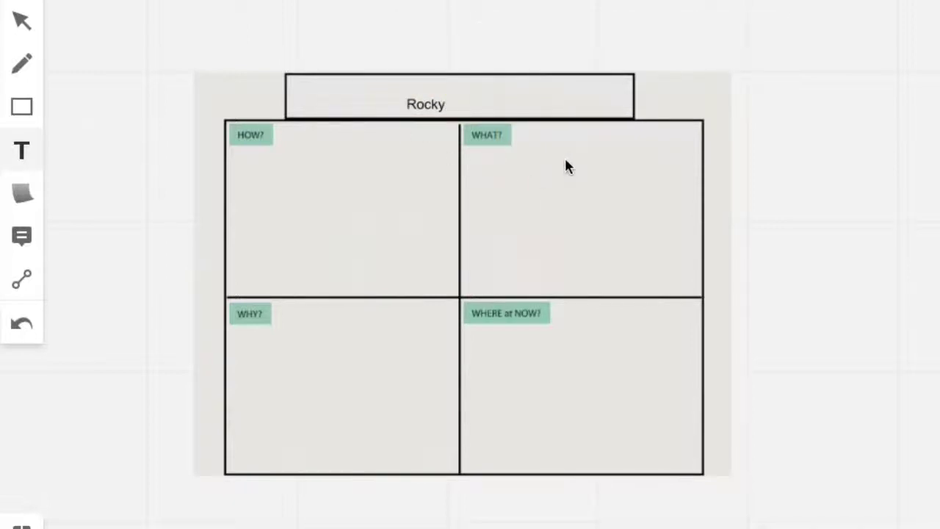
Step: Add the text "Event 5/5 in Chicago" in the WHAT? quadrant, just under its heading
click(506, 174)
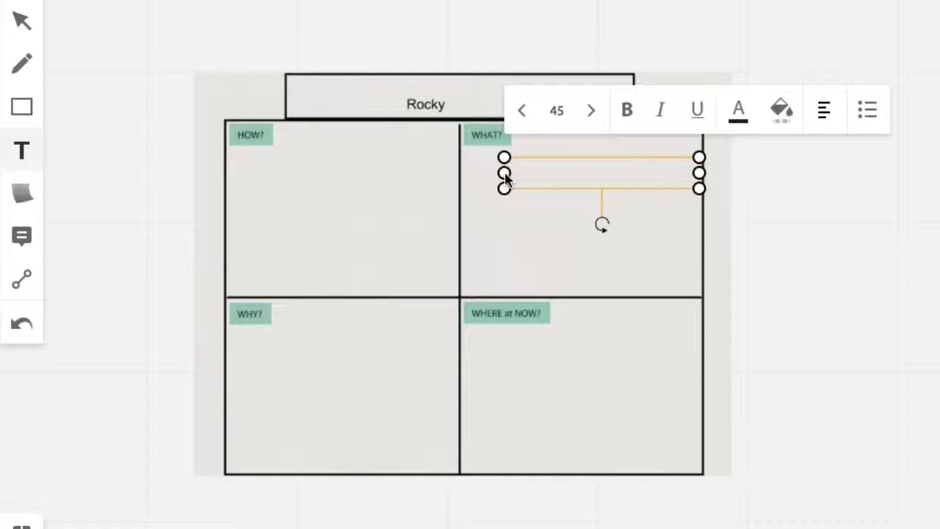
text(Event )
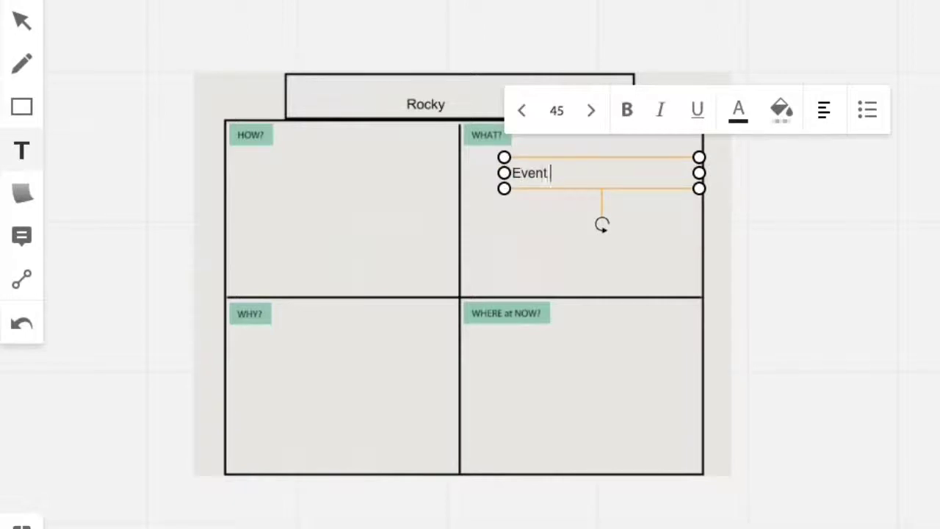
text(5/5 in Chicago)
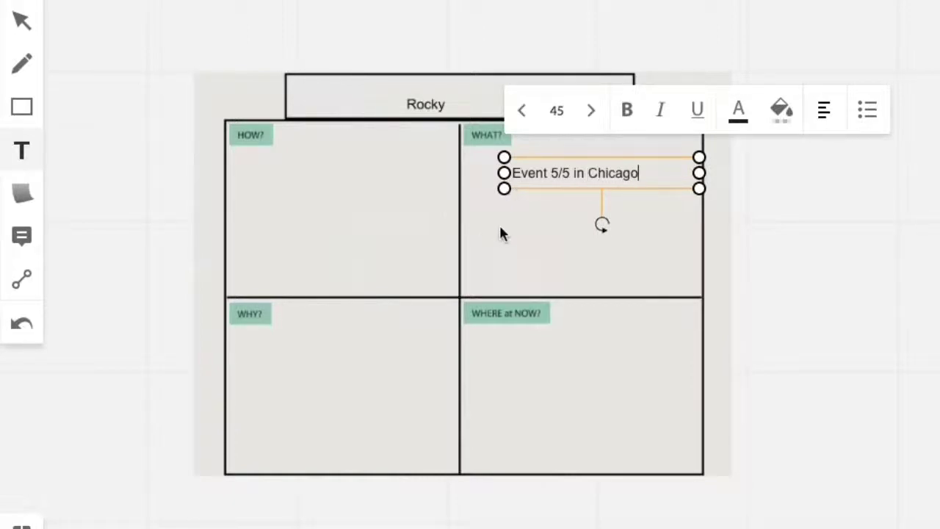
click(526, 217)
Step: Add the text "Pres and Owners" in the WHAT? quadrant beneath the Chicago event line
click(516, 207)
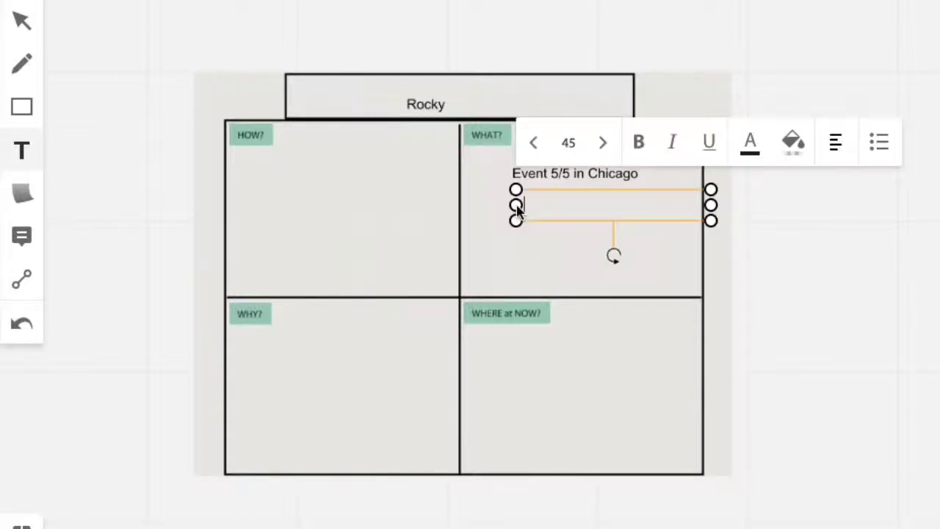
click(854, 245)
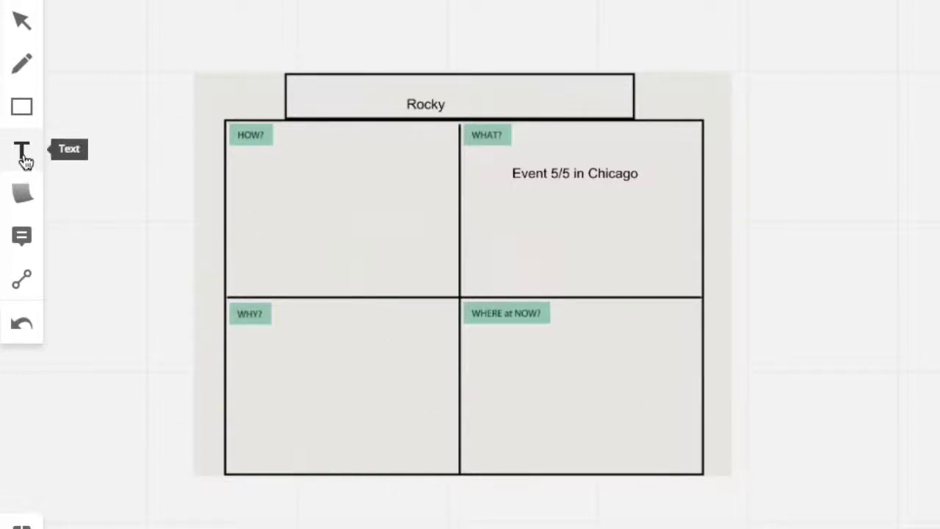
click(514, 202)
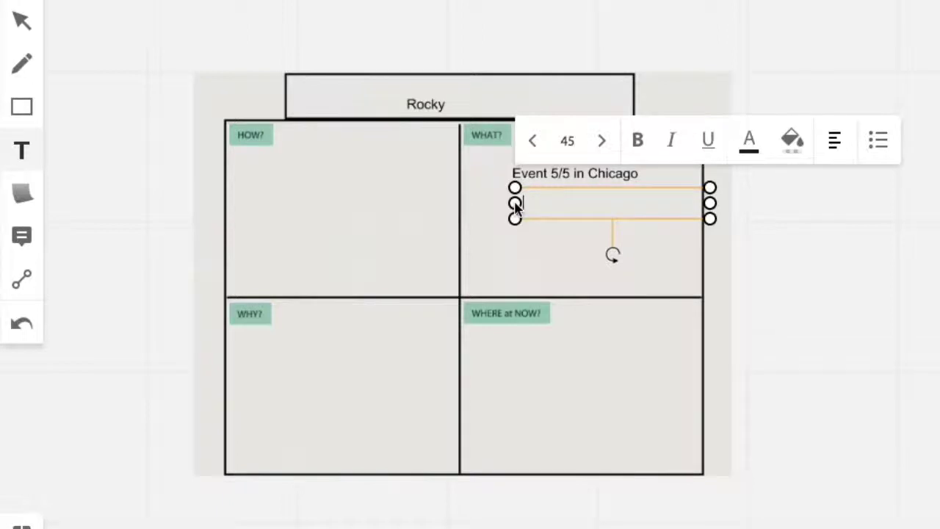
text(Pres and)
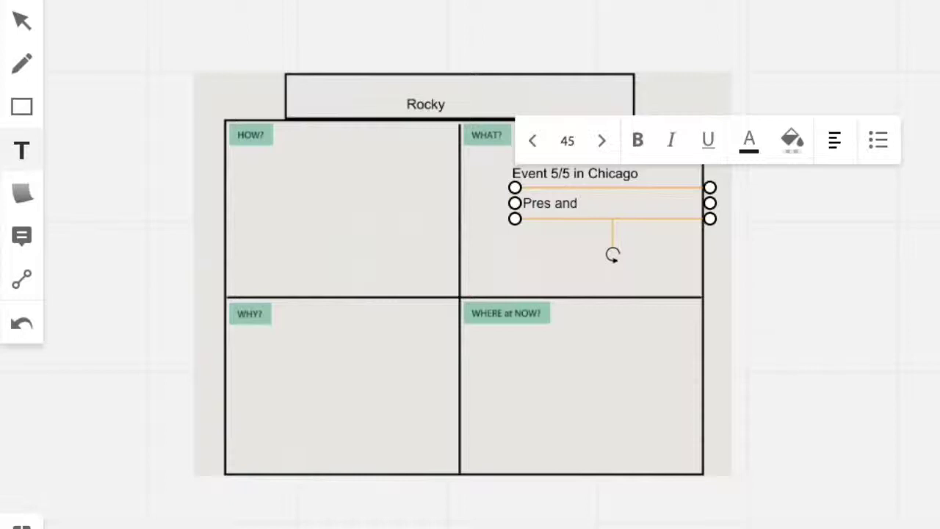
text( Owners)
click(545, 257)
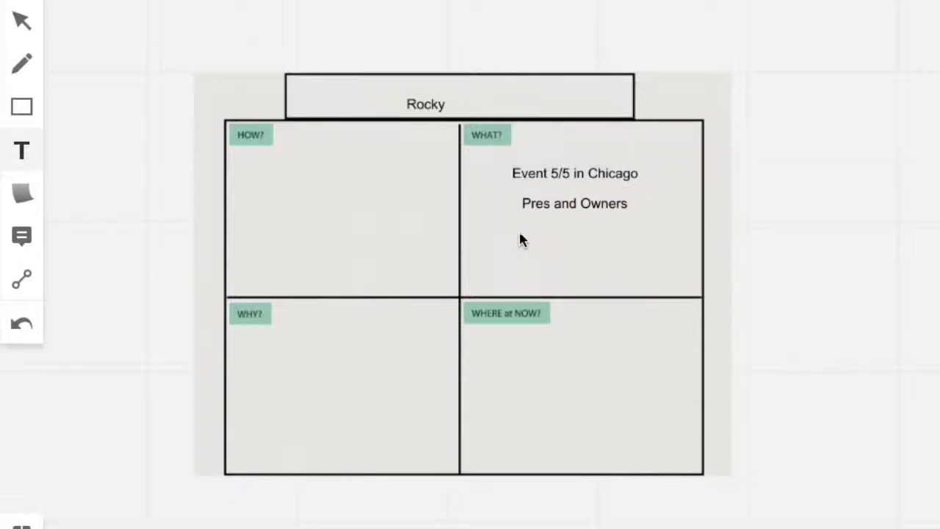
Step: Add the text "30 to 40 participants" in the WHAT? quadrant beneath "Pres and Owners"
click(519, 236)
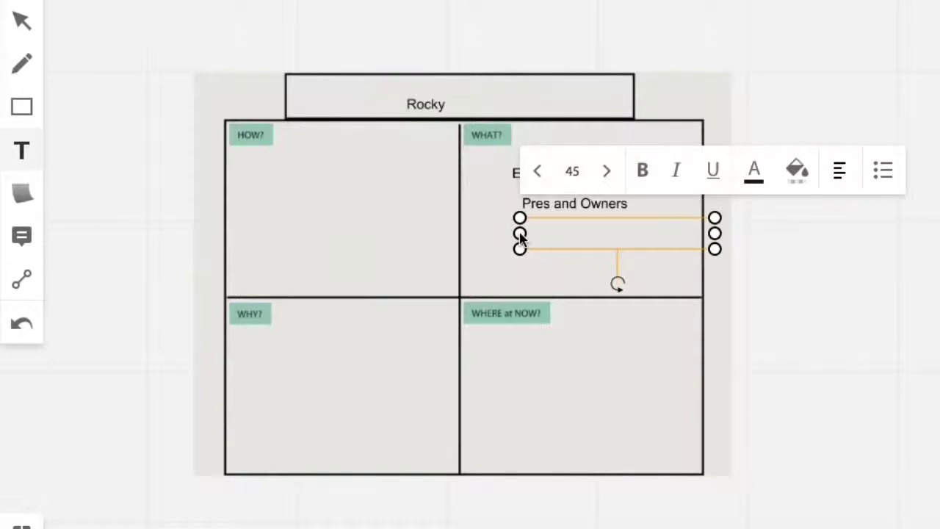
text(30 to 40 partic)
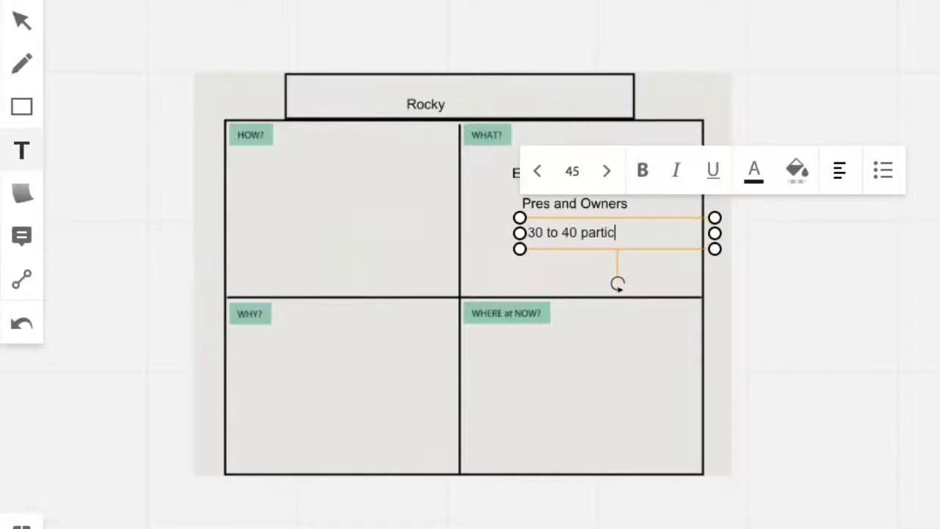
text(ipants)
click(831, 273)
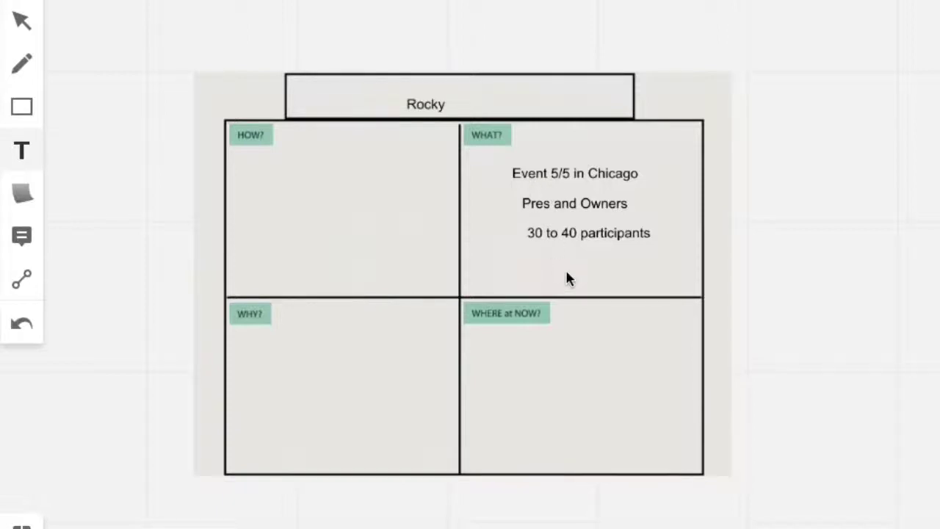
Step: Add the text "Renaissance Hotel" near the top of the HOW? quadrant
click(297, 164)
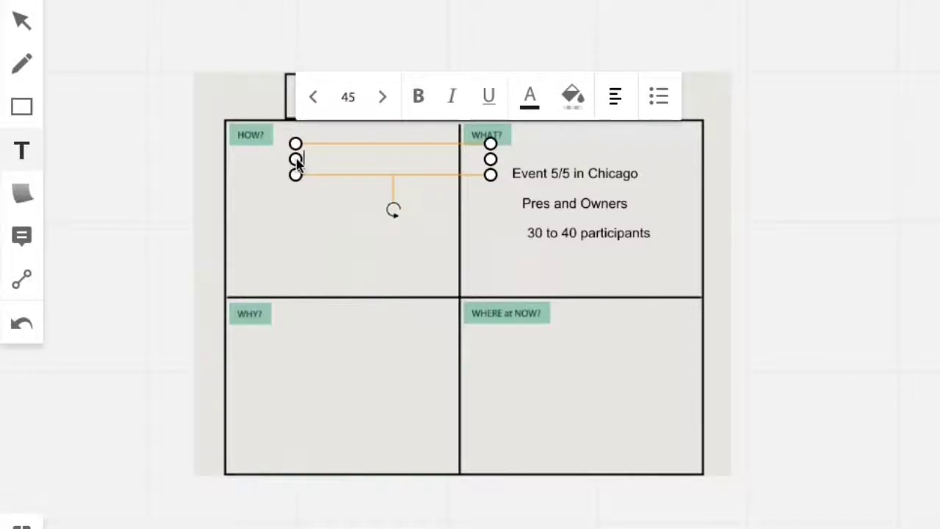
text(Renaissan)
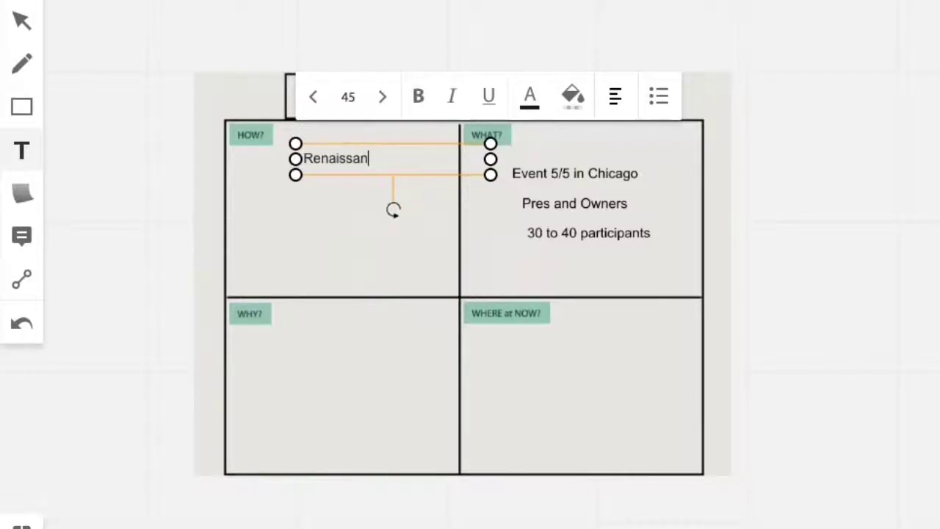
text(ce Hotel)
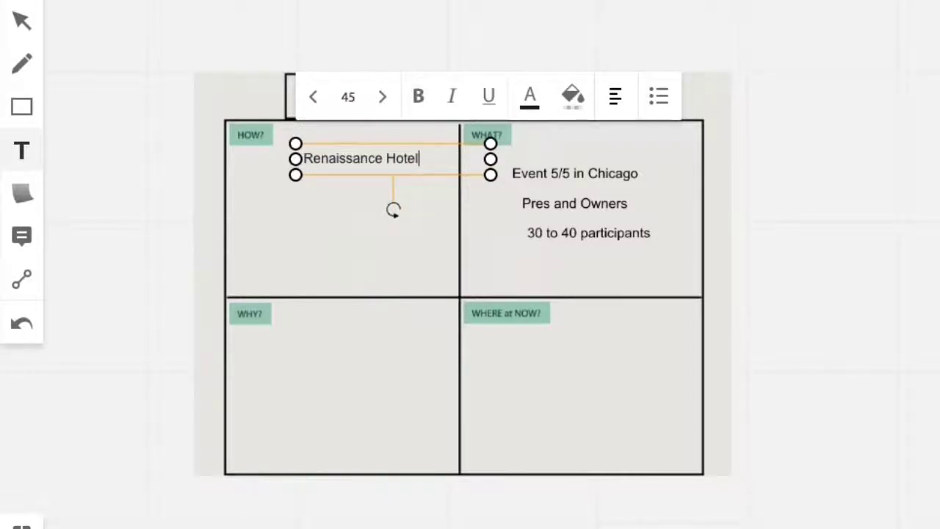
click(429, 209)
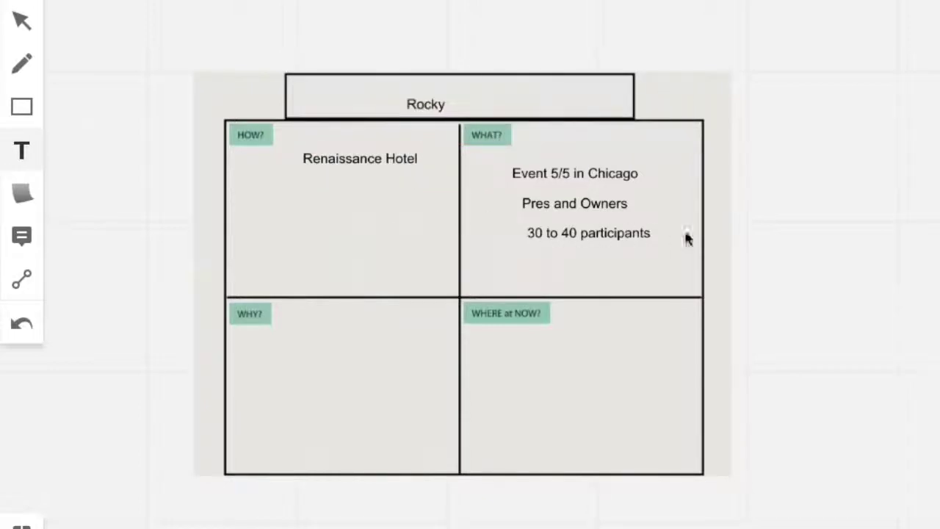
Step: Add the text "14 RSVP" in the WHERE at NOW? quadrant, just under its heading
click(505, 352)
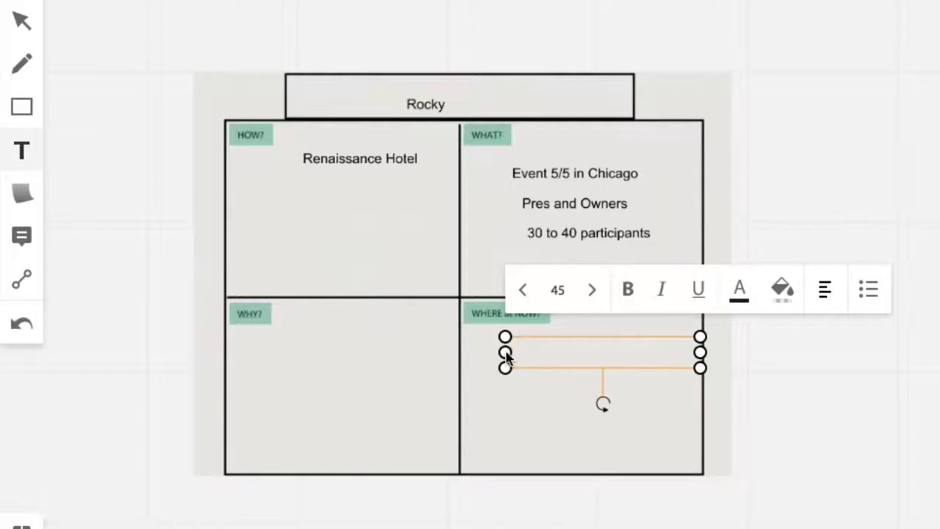
text(14 RSV)
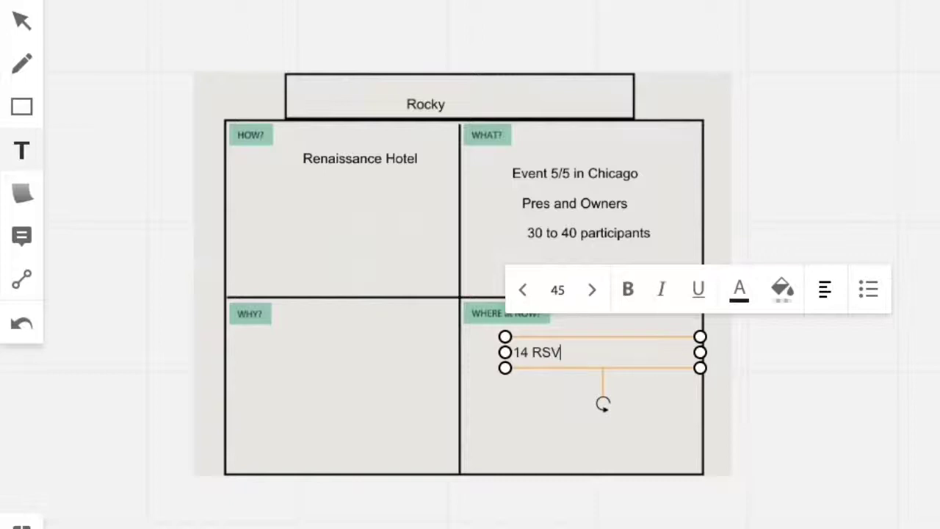
text(P)
click(659, 408)
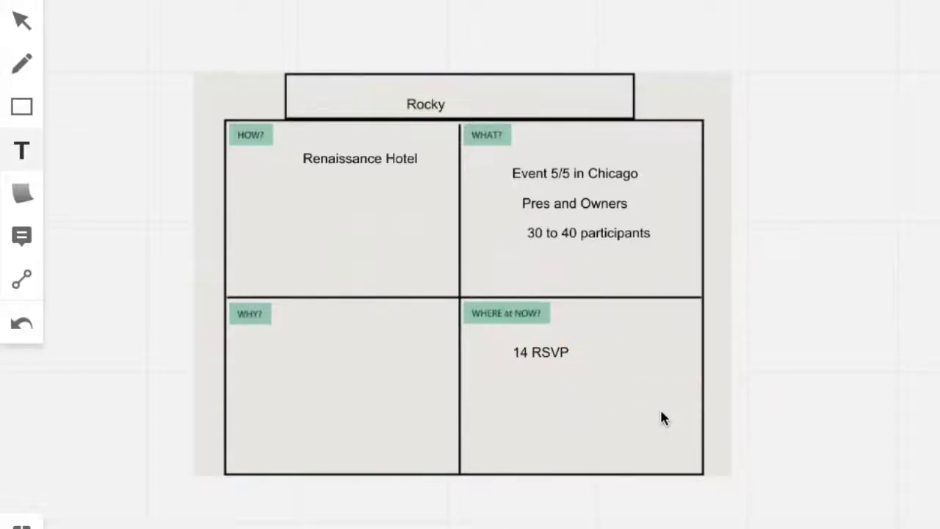
Step: Add the text "Making contacts" in the WHERE at NOW? quadrant beneath "14 RSVP"
click(519, 380)
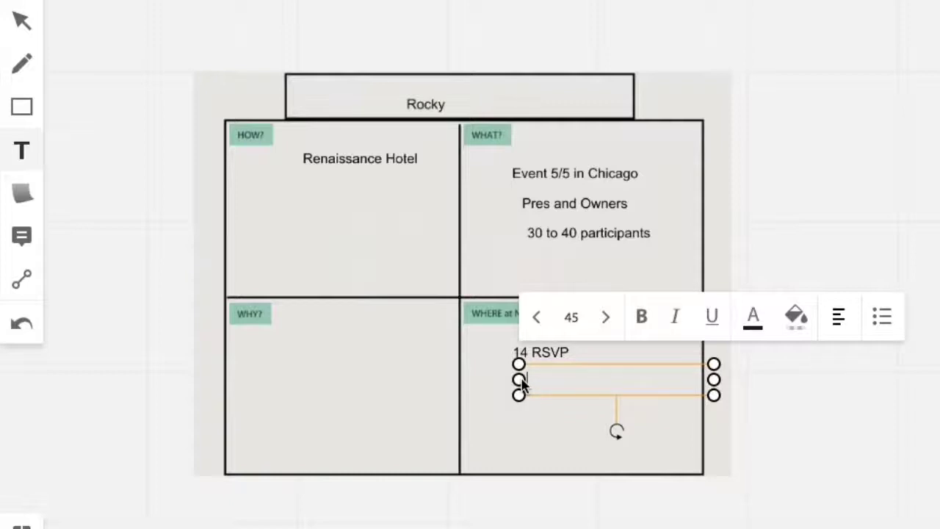
text(Making con)
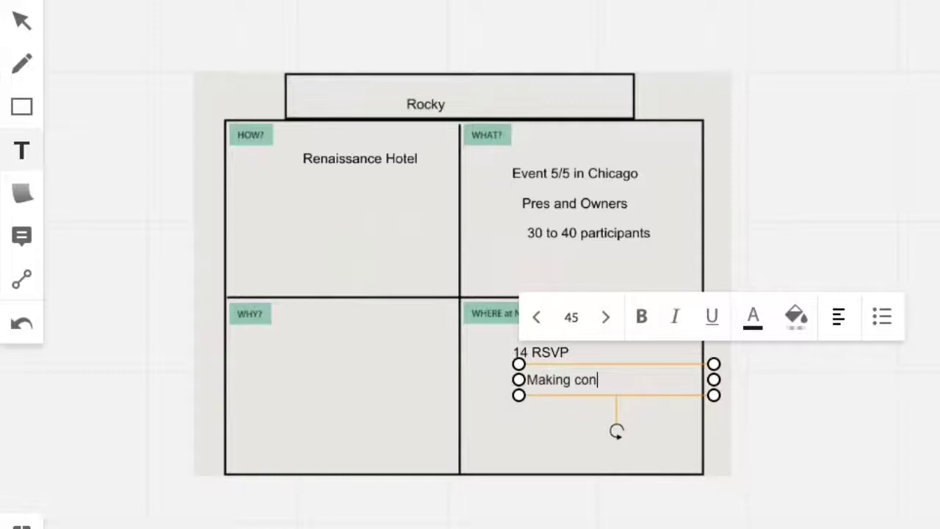
text(tacts)
click(666, 420)
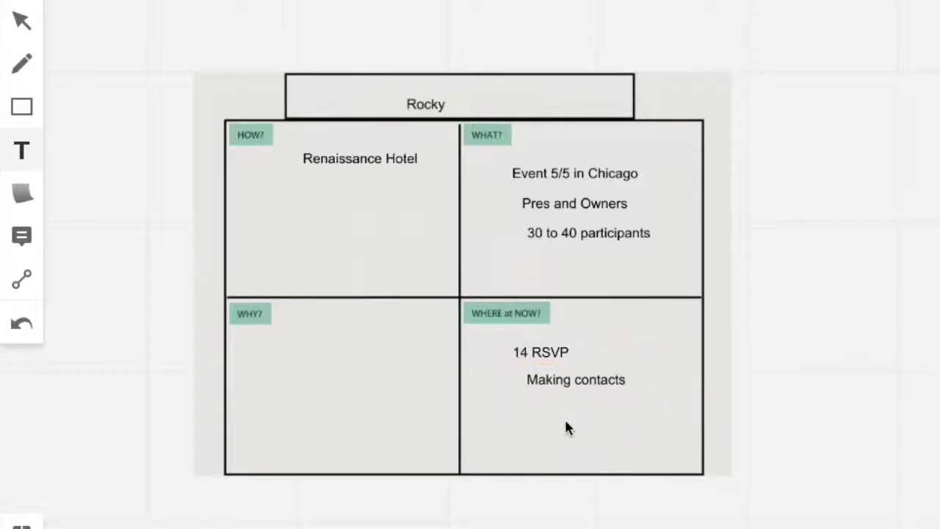
Step: Add the text "My support team in place" in the WHERE at NOW? quadrant beneath "Making contacts"
click(522, 413)
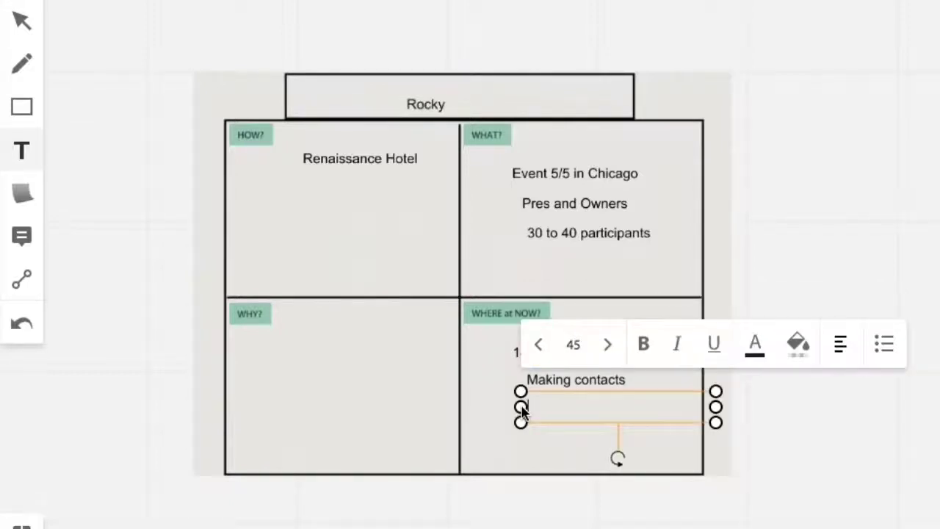
text(My su)
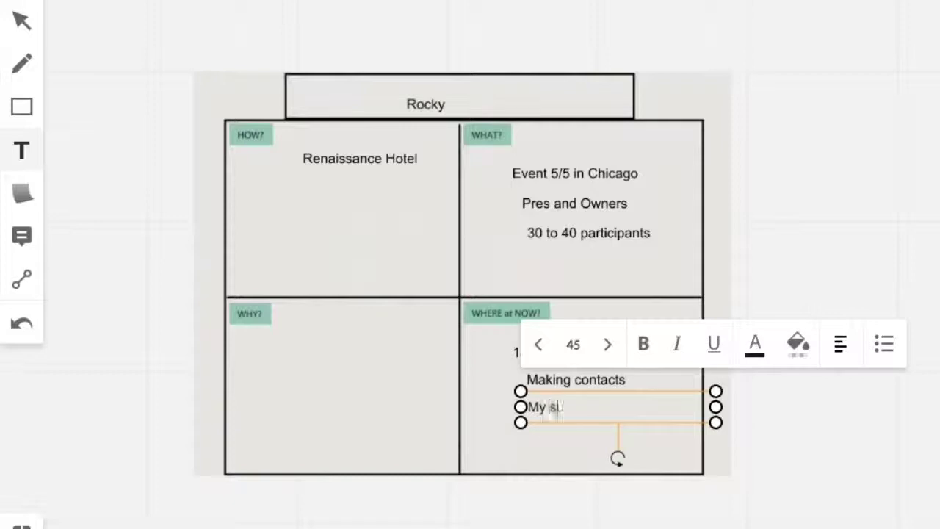
text(pport tea)
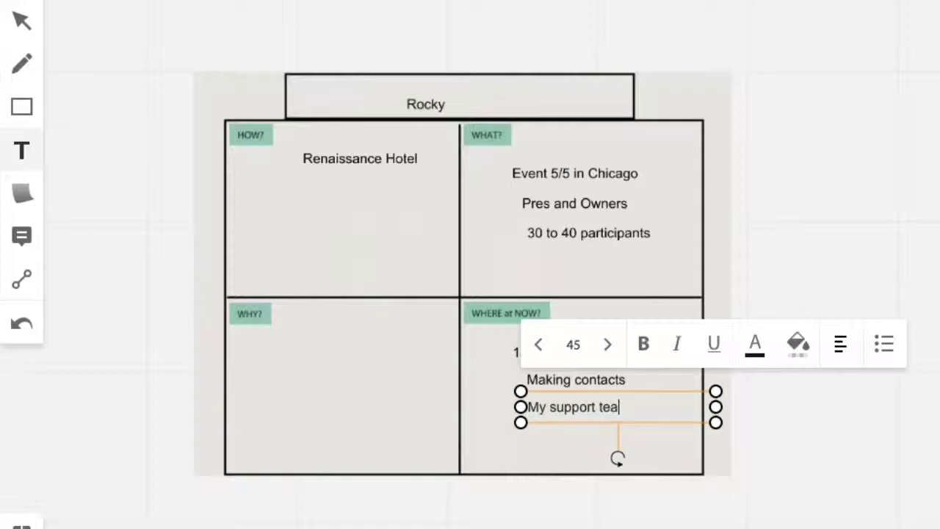
text(m in place)
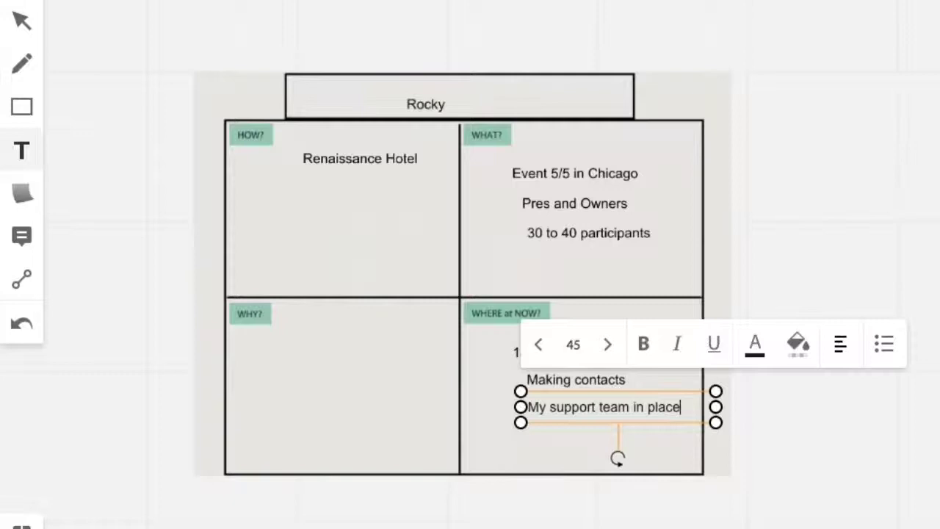
click(756, 481)
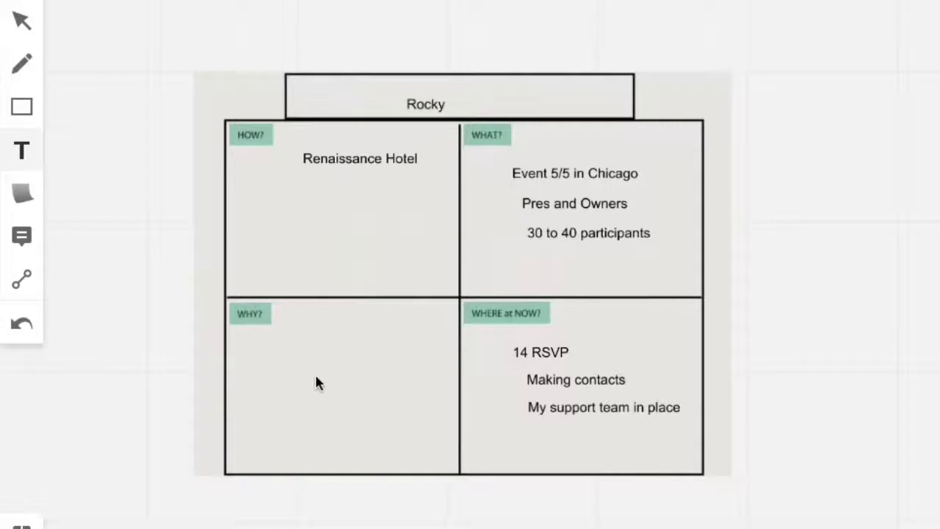
Step: Add the text "Revenue stream" near the top of the WHY? quadrant
click(283, 337)
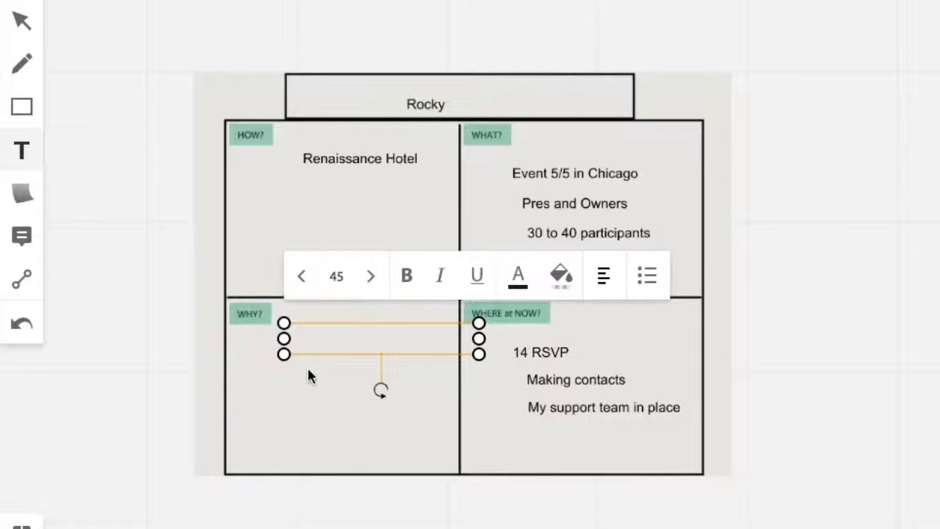
text(REV)
key(BackSpace)
key(BackSpace)
text(evenue )
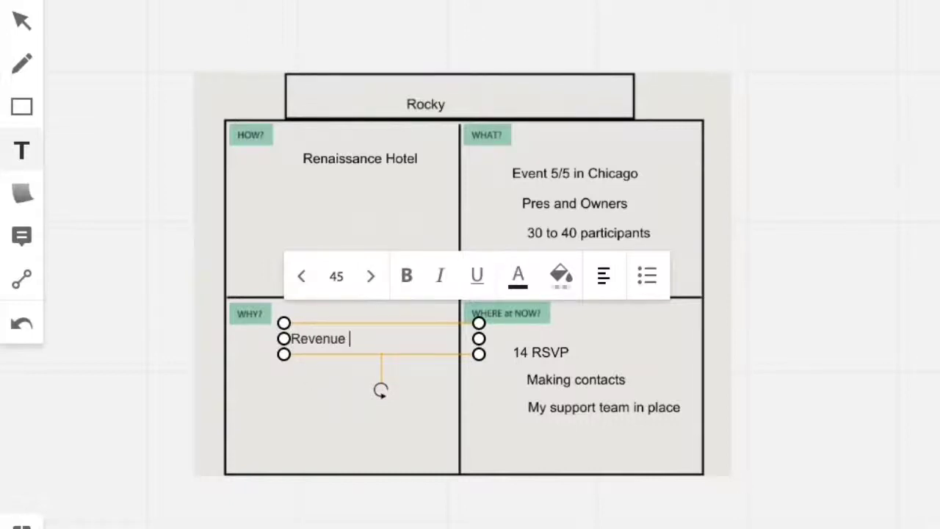
text(stream)
click(291, 387)
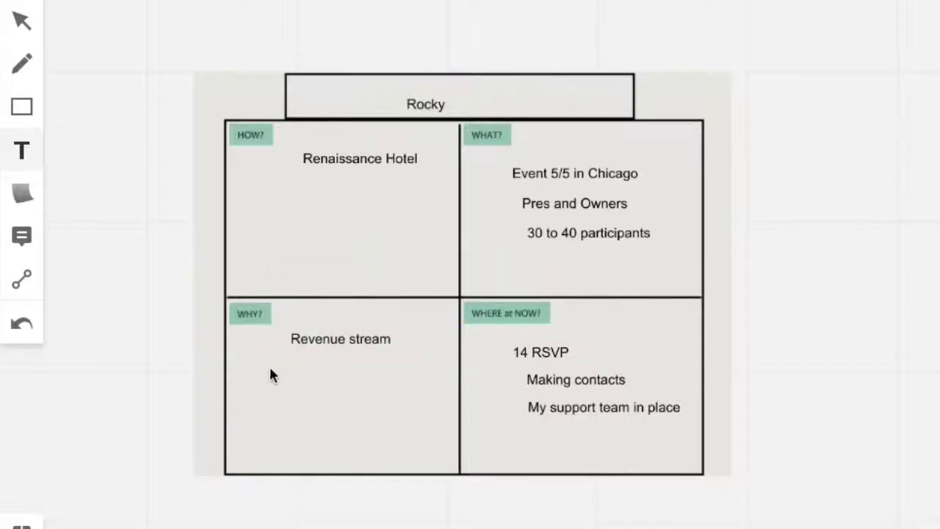
Step: Add the text "Facilitation of group" in the WHY? quadrant beneath "Revenue stream"
click(270, 374)
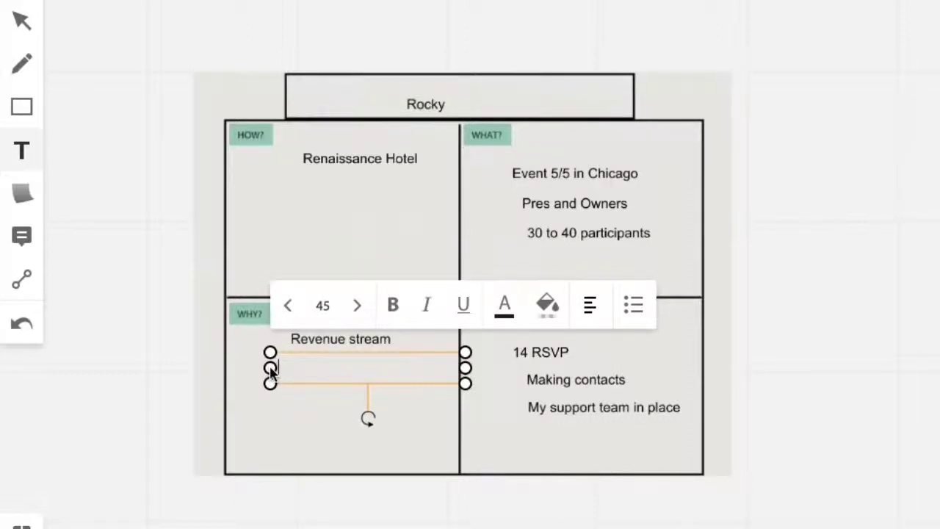
text(Facilitagion)
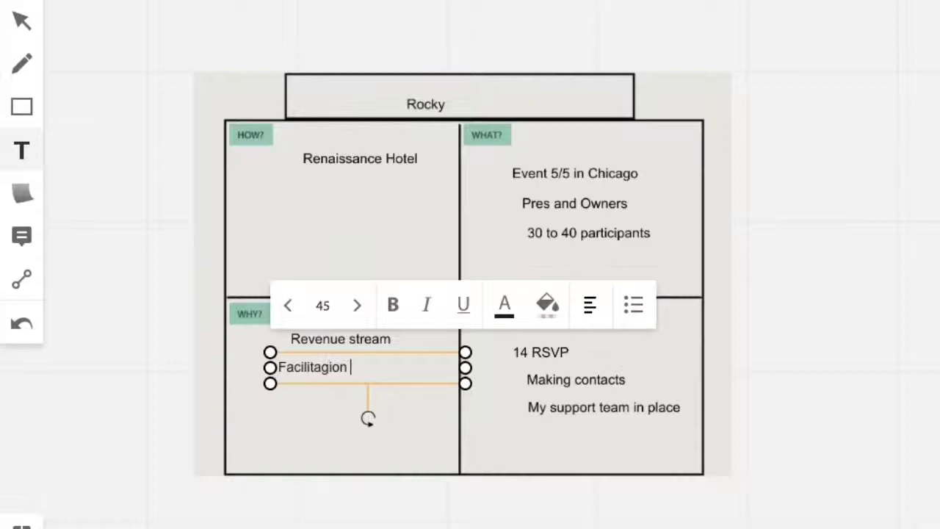
key(BackSpace)
key(BackSpace)
key(BackSpace)
key(BackSpace)
key(BackSpace)
key(BackSpace)
text(ation of group)
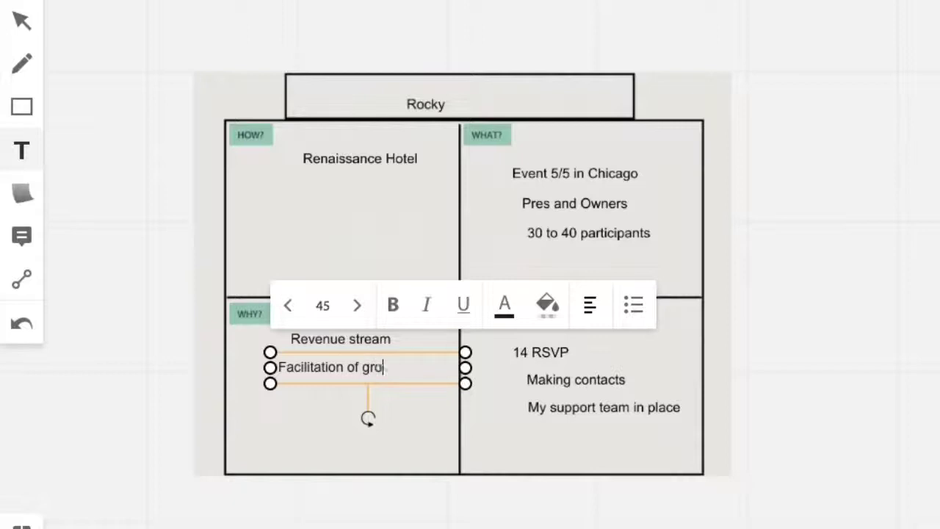
click(298, 405)
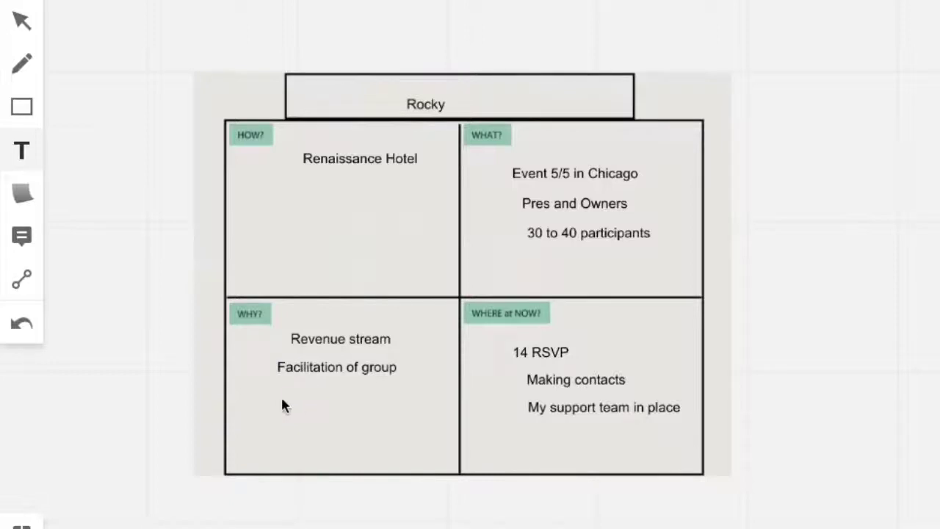
Step: Add the text "Interesting & challenging" in the WHY? quadrant beneath "Facilitation of group"
click(277, 397)
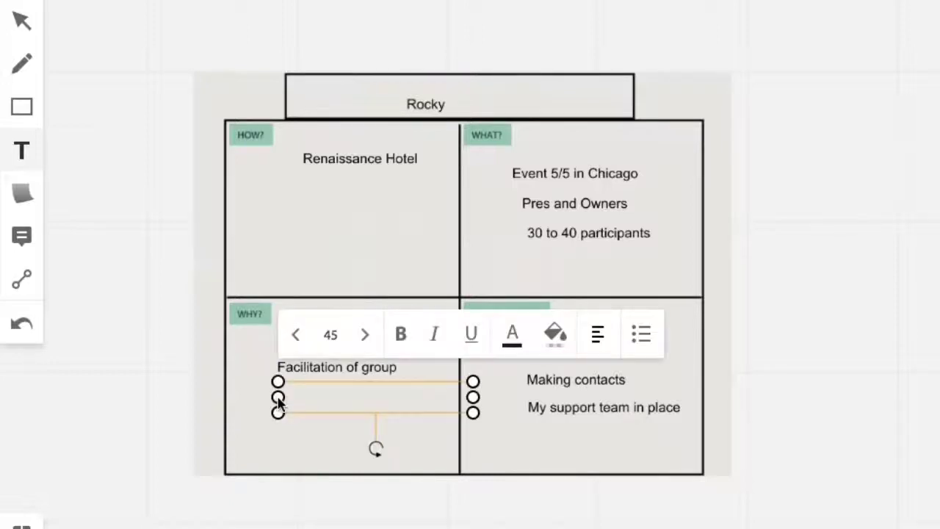
text(Interestin)
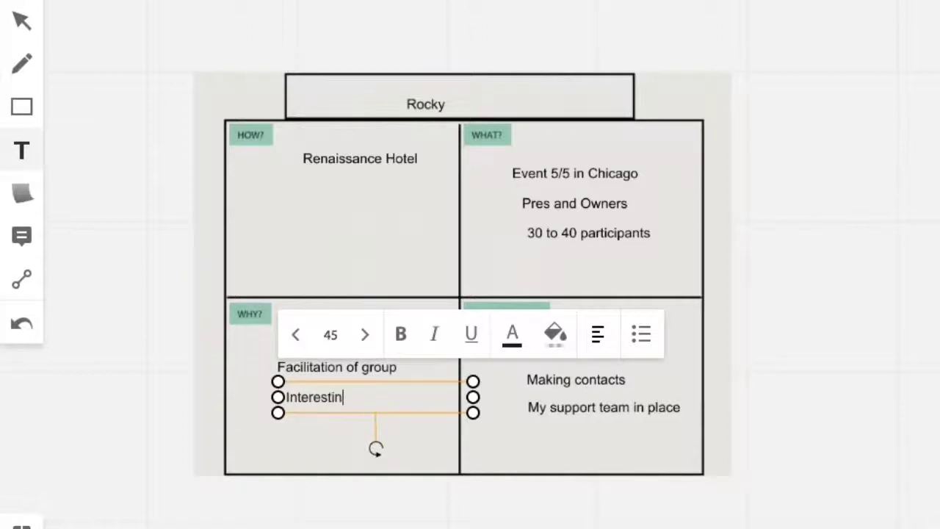
text(g & challengin)
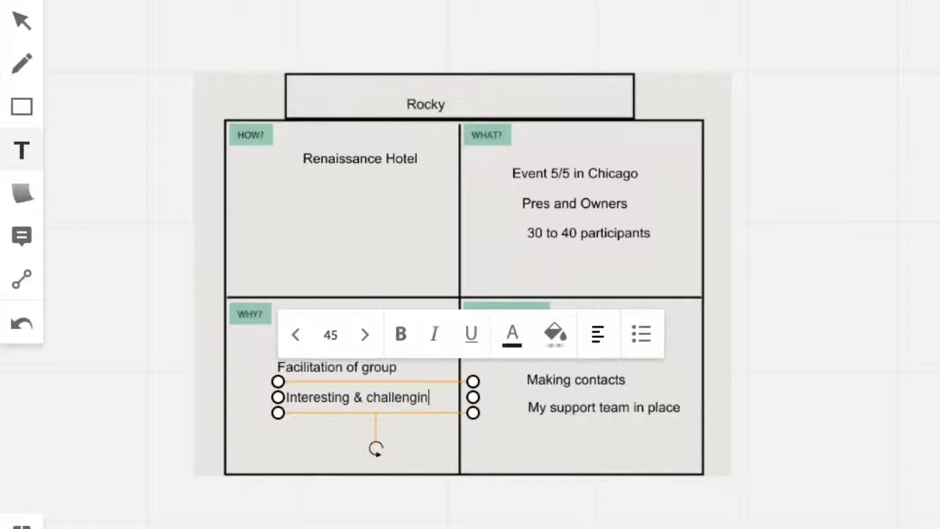
text(g)
click(288, 433)
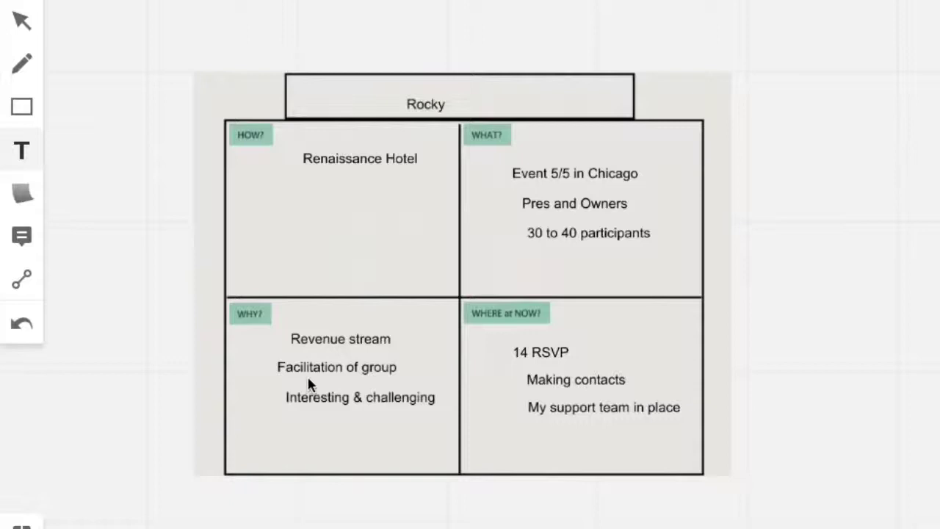
Step: Add the text "Sense of Purpose" in the WHY? quadrant beneath "Interesting & challenging"
click(269, 433)
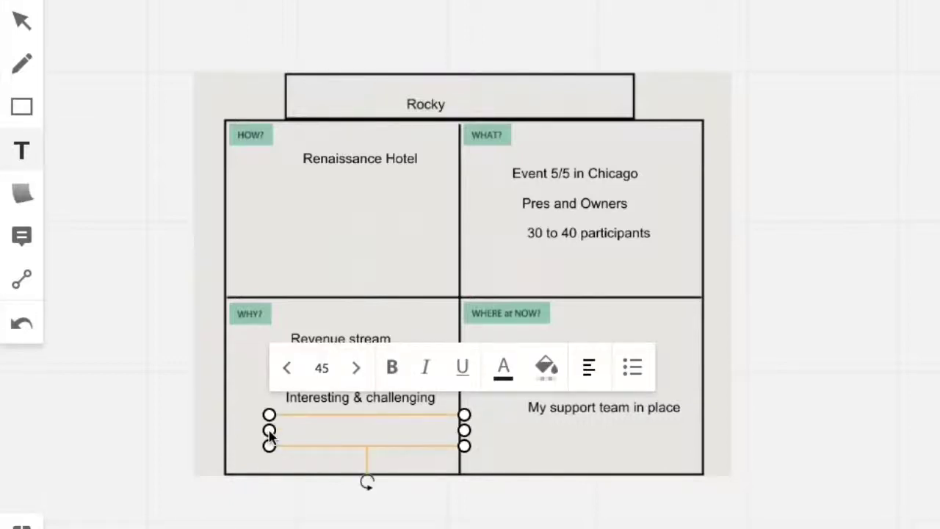
text(Sense)
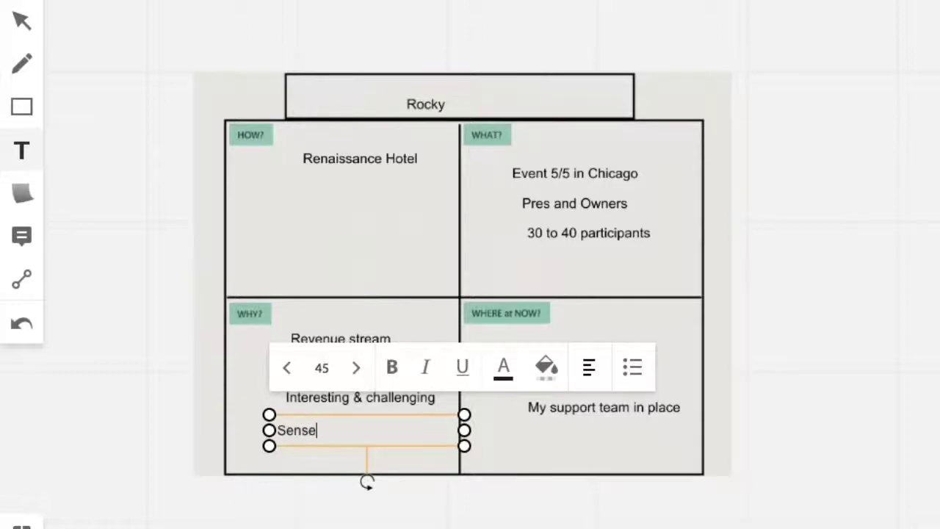
text( of Purpose)
click(248, 456)
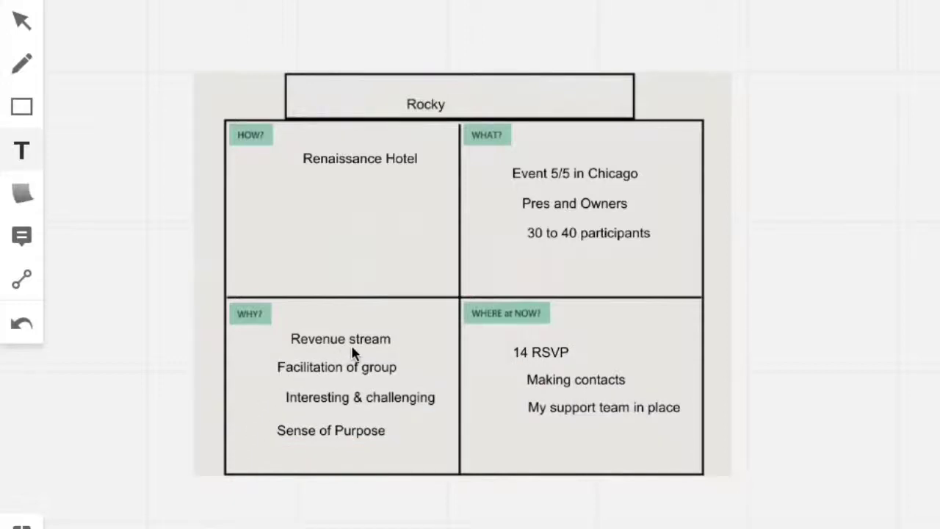
Step: Move the "Sense of Purpose" text up beside the WHY? heading, above "Revenue stream"
click(327, 436)
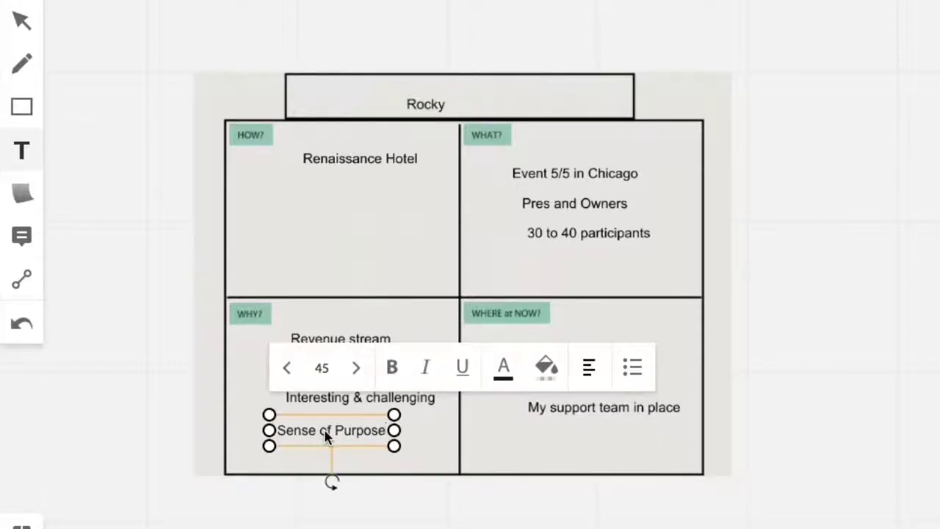
click(332, 430)
click(21, 20)
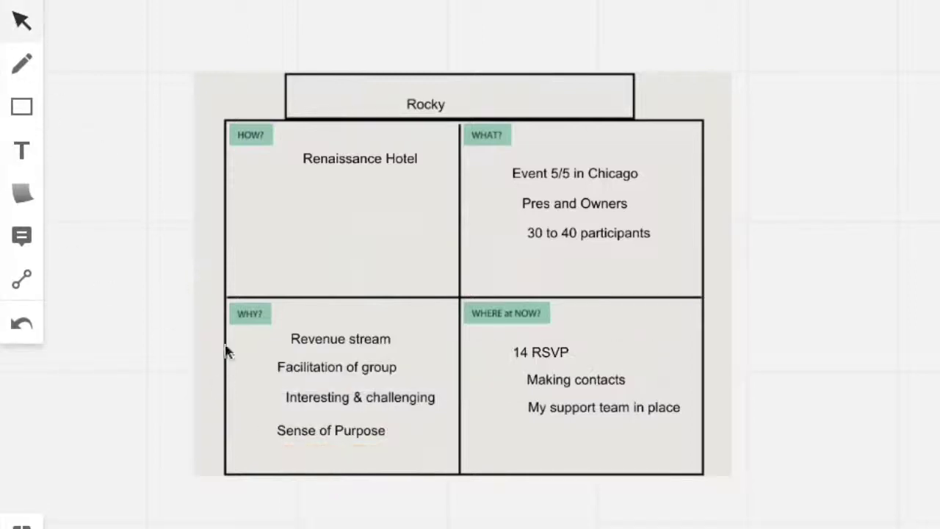
click(310, 434)
drag(311, 434, 325, 311)
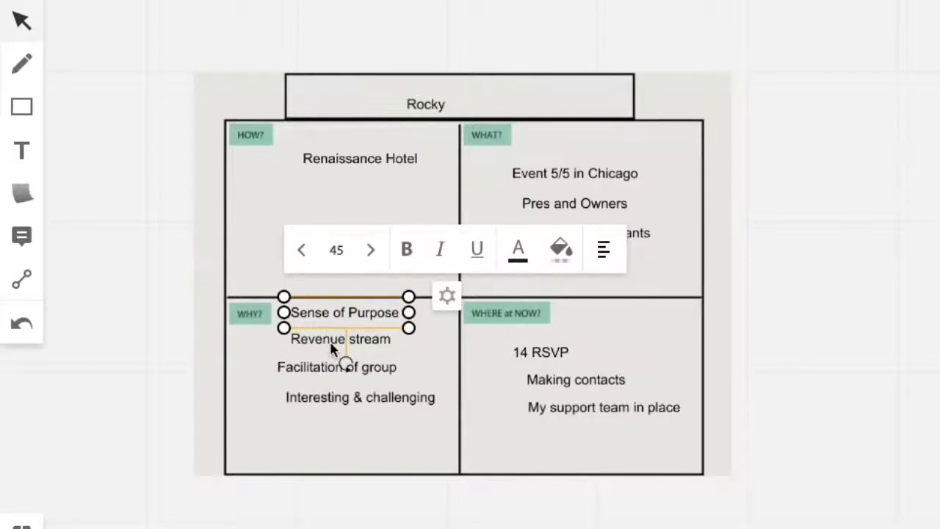
Step: Move the "Revenue stream" text down beneath "Interesting & challenging" in the WHY? quadrant
click(329, 341)
drag(329, 340, 334, 435)
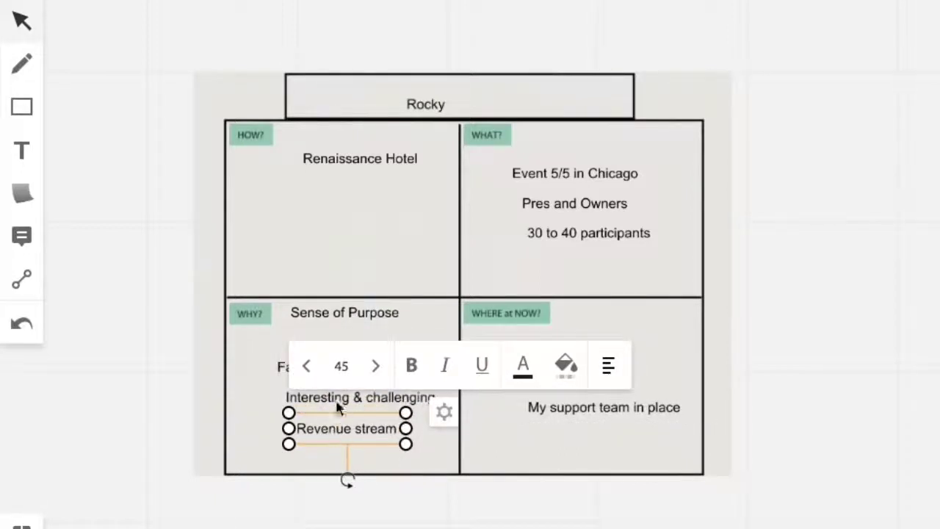
click(244, 434)
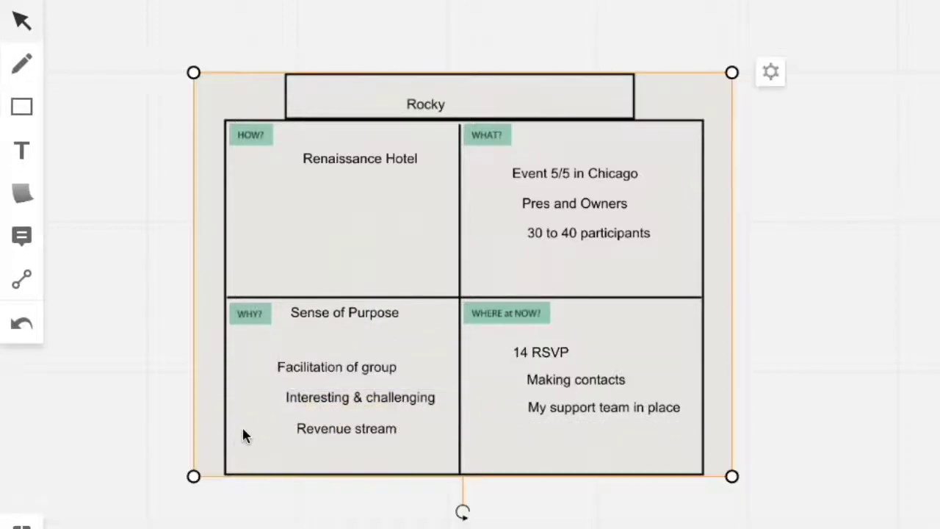
Step: Move the "Facilitation of group" text slightly up, closer beneath "Sense of Purpose"
click(325, 366)
drag(326, 366, 338, 346)
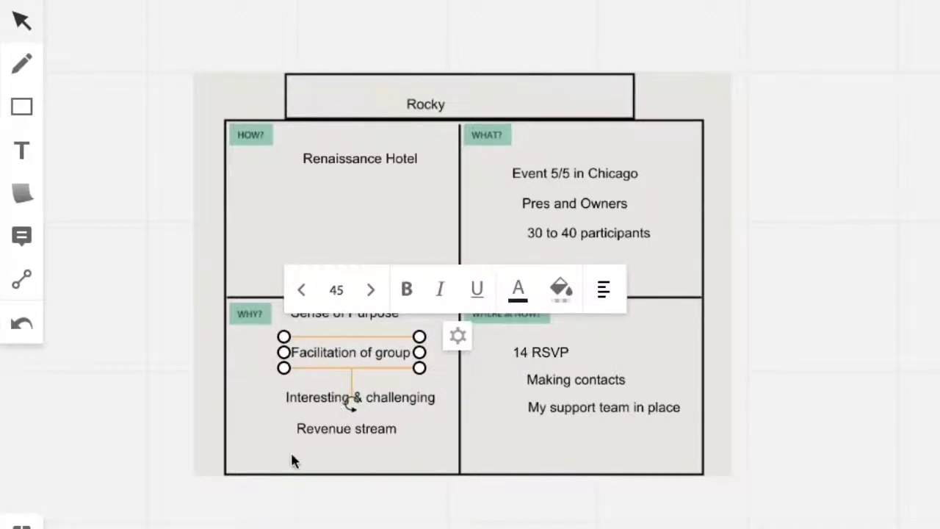
click(317, 455)
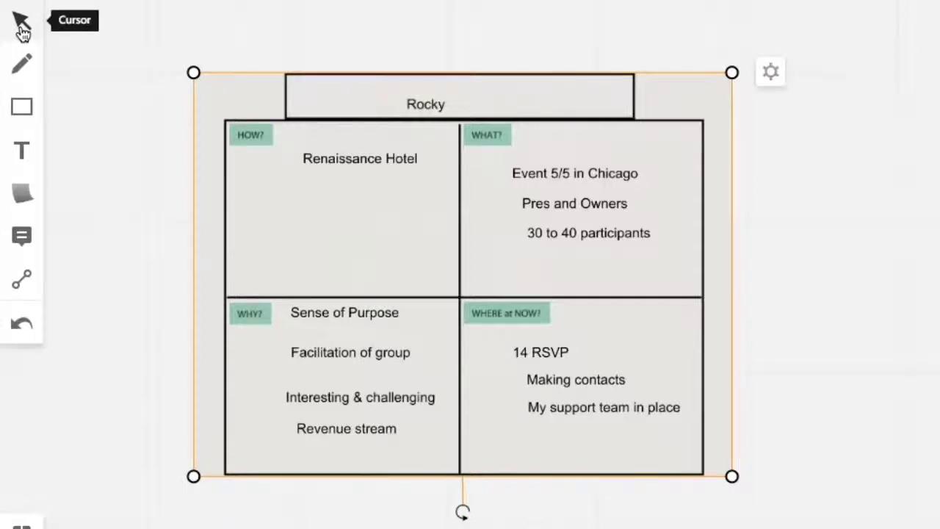
click(326, 400)
click(93, 233)
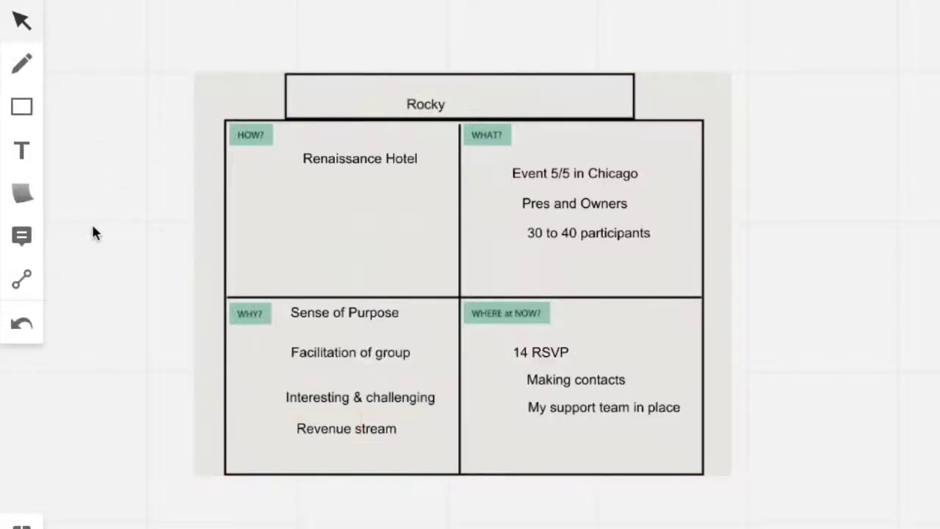
click(23, 152)
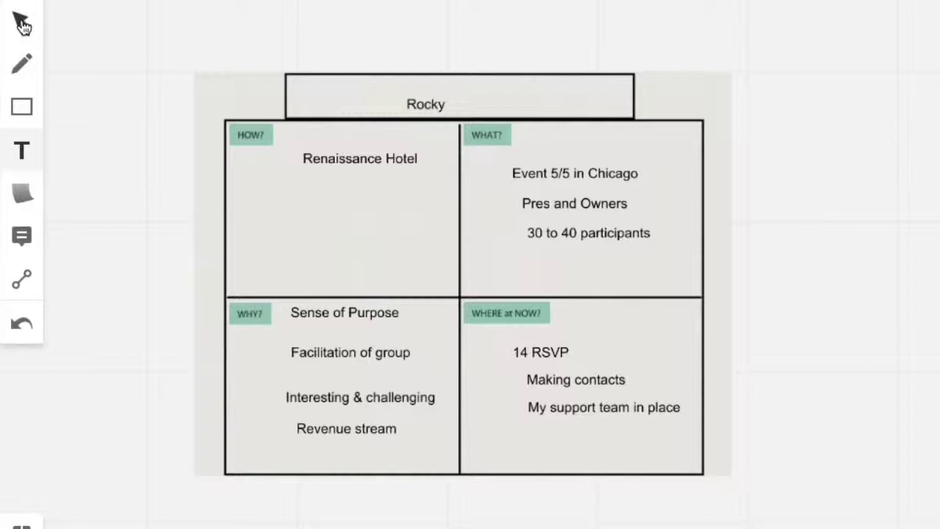
click(22, 25)
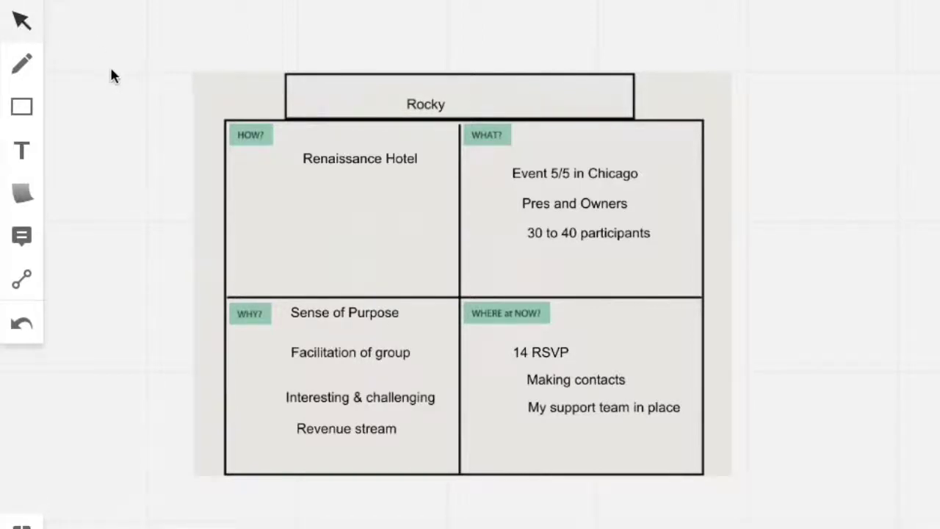
Step: Draw green check marks with the Pen tool after "Sense of Purpose" and "Facilitation of group" in the WHY? quadrant
click(25, 67)
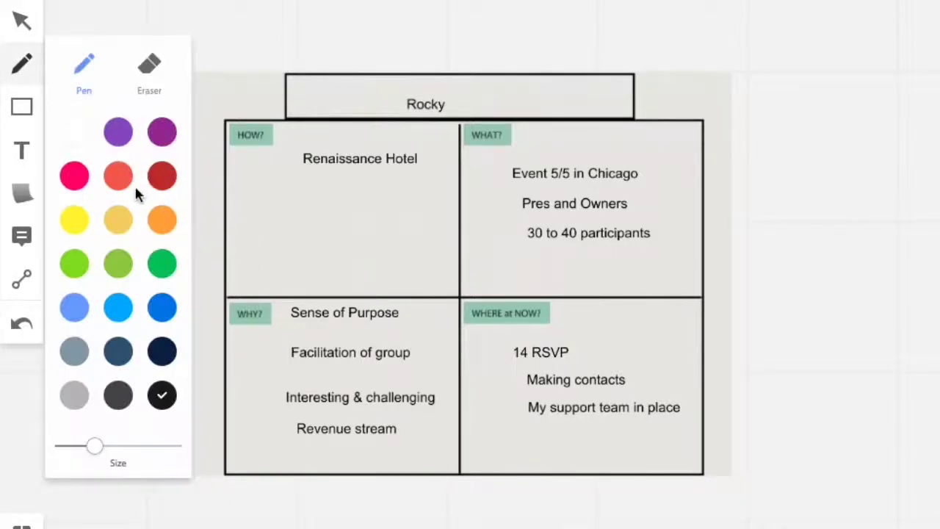
click(159, 266)
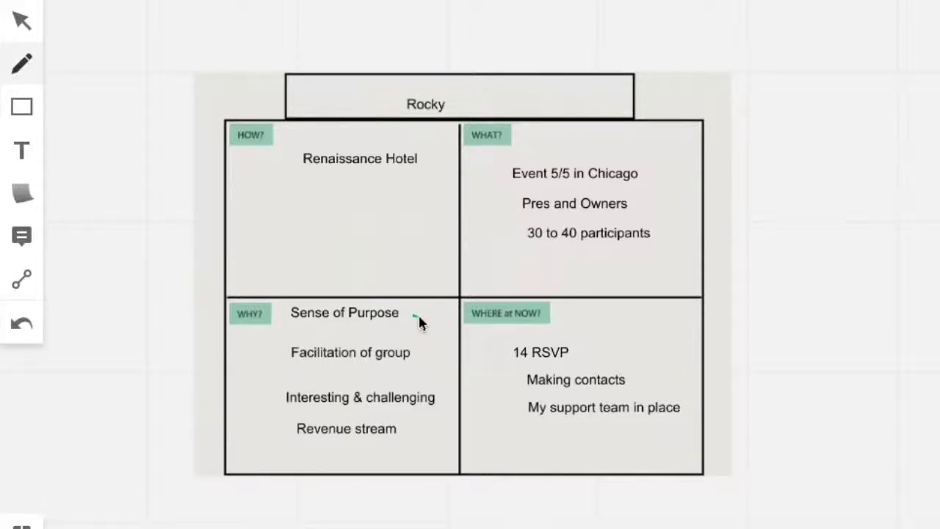
drag(419, 317, 430, 306)
drag(438, 342, 439, 338)
Step: Try a vertical green pen stroke on the blank board beside the template and undo it
drag(108, 142, 110, 226)
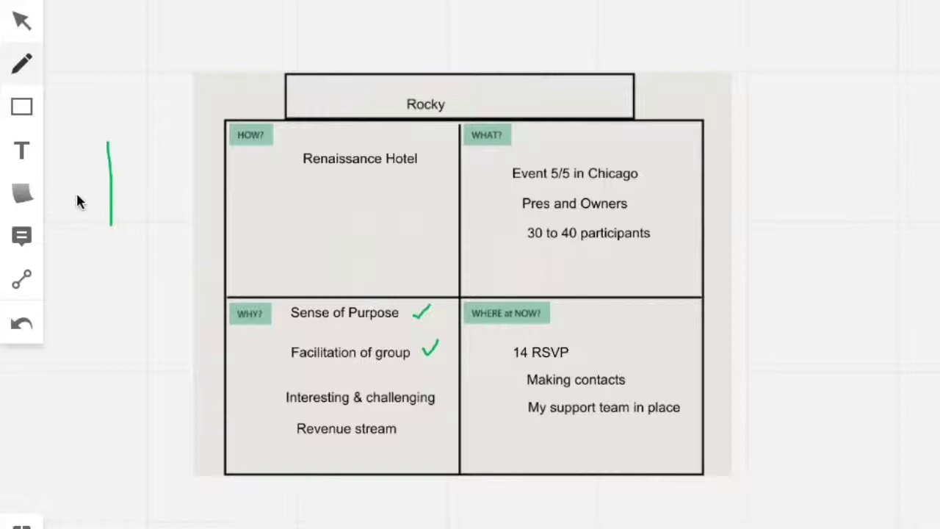
click(22, 330)
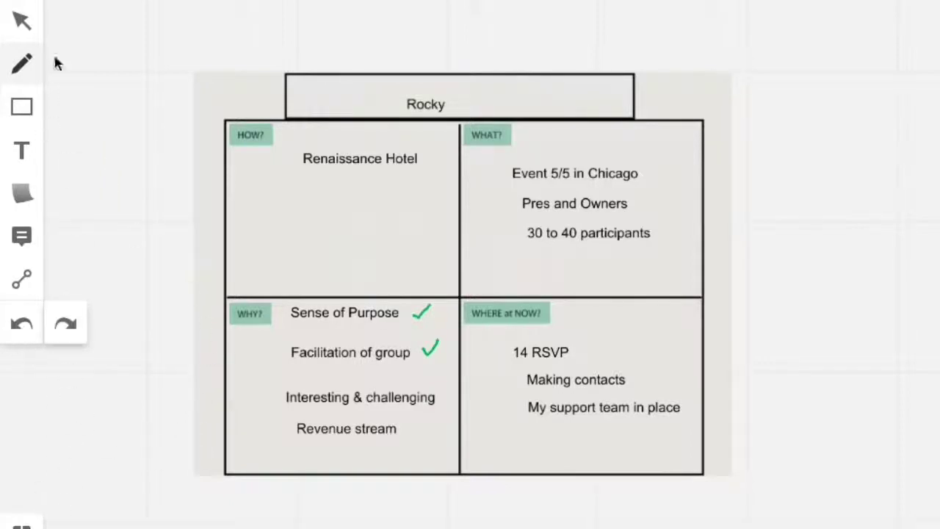
drag(713, 181, 719, 170)
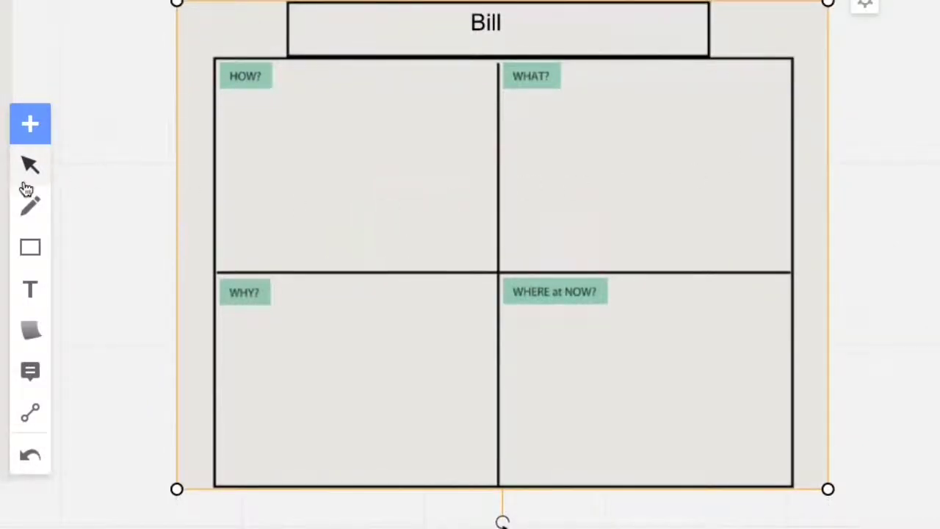
Step: Add the text "Organize online conference - games in training" in the WHAT? quadrant of the second person's empty template
click(30, 287)
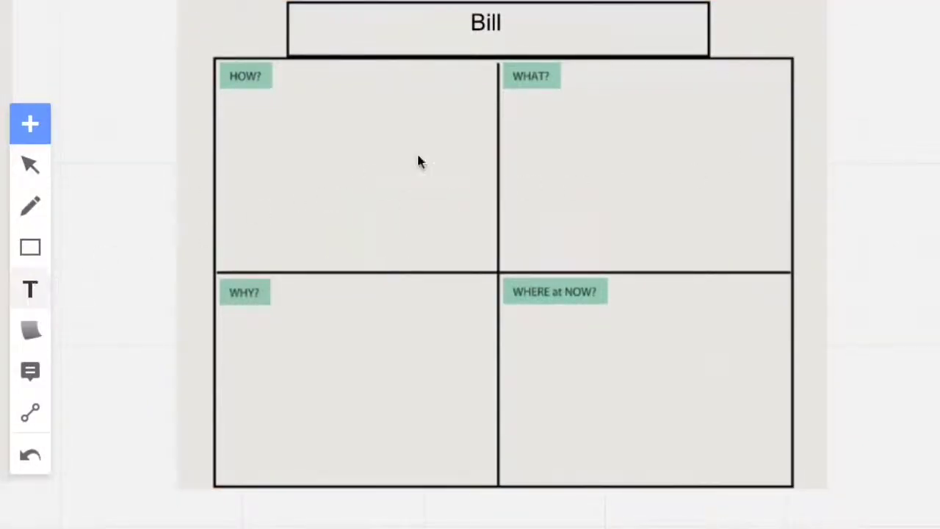
click(545, 116)
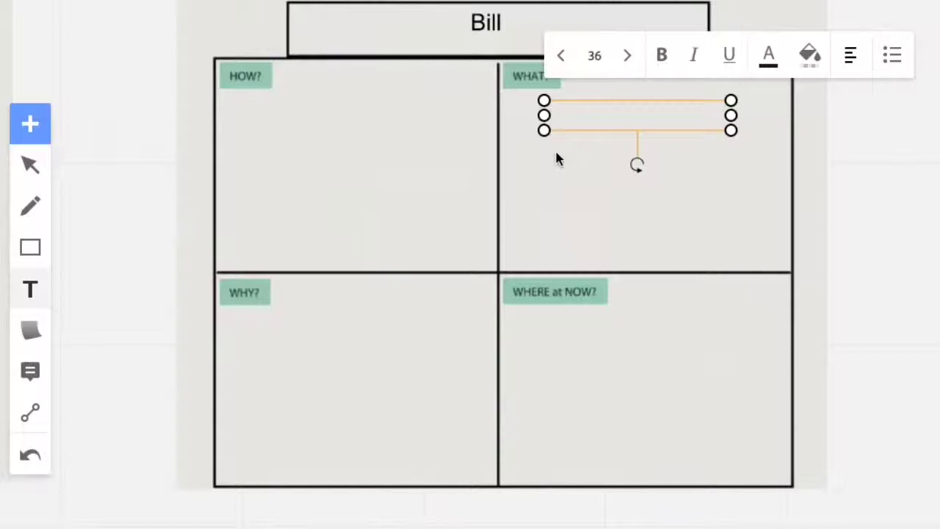
text(Organize online co)
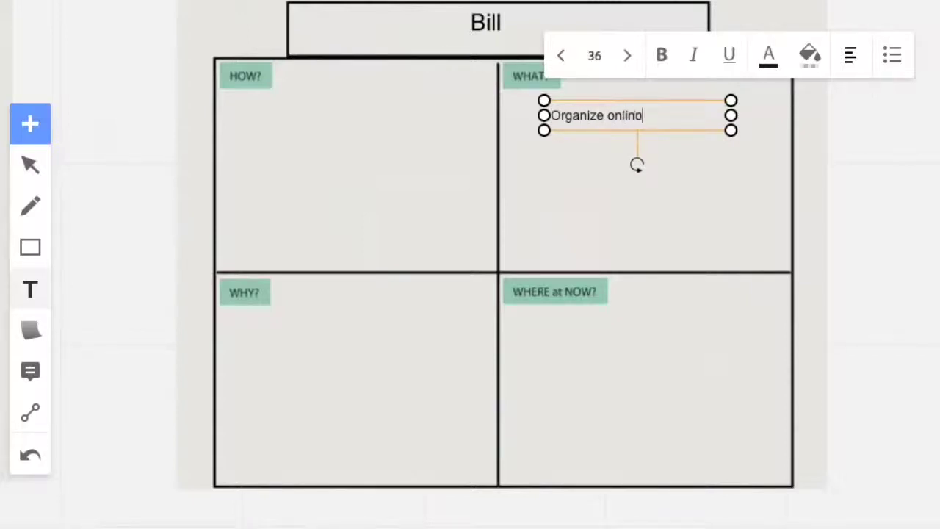
text(nference)
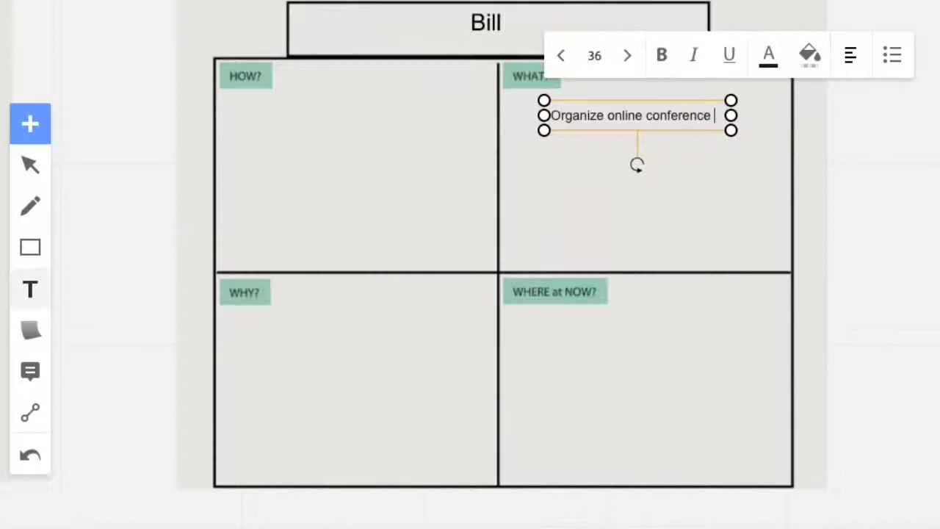
text(- games in tra)
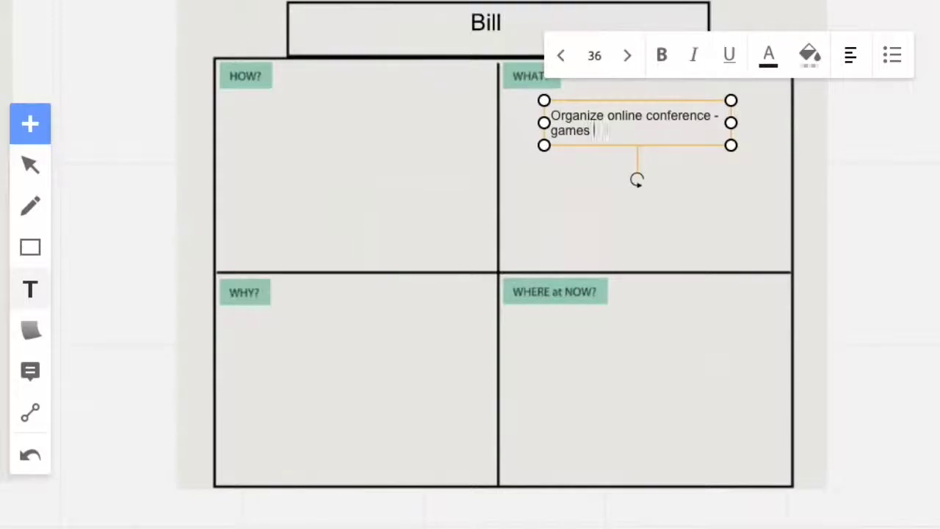
text(ining)
click(555, 158)
Step: Add the text "June, 20, 2015" in the WHAT? quadrant beneath the online conference note
click(555, 162)
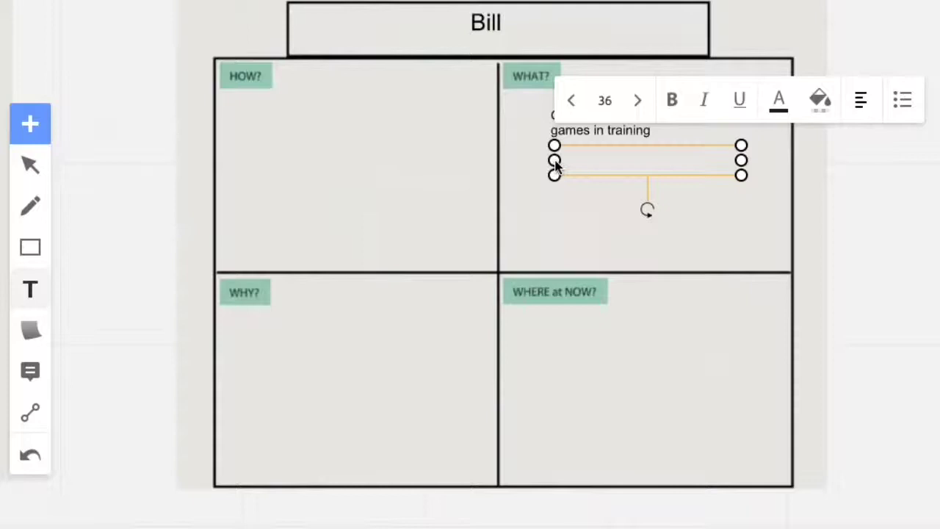
text(June, 20, )
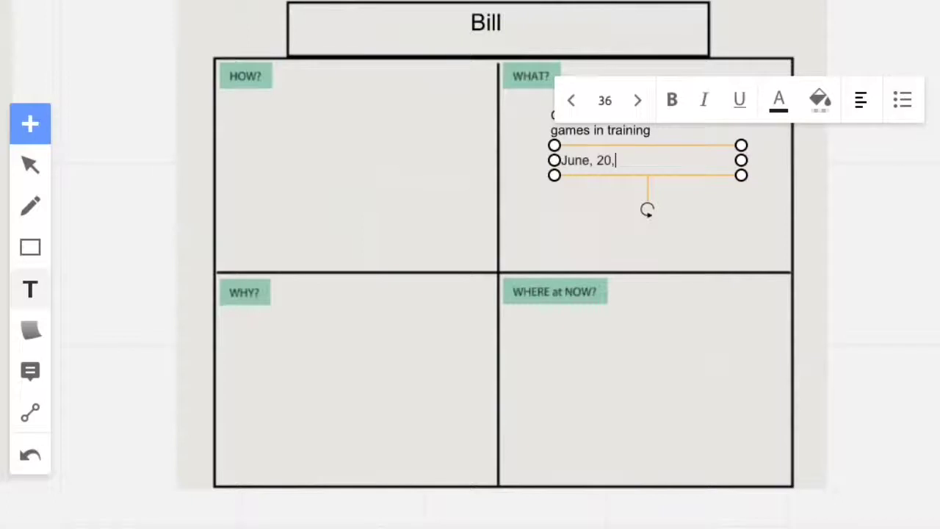
text(2015)
click(580, 198)
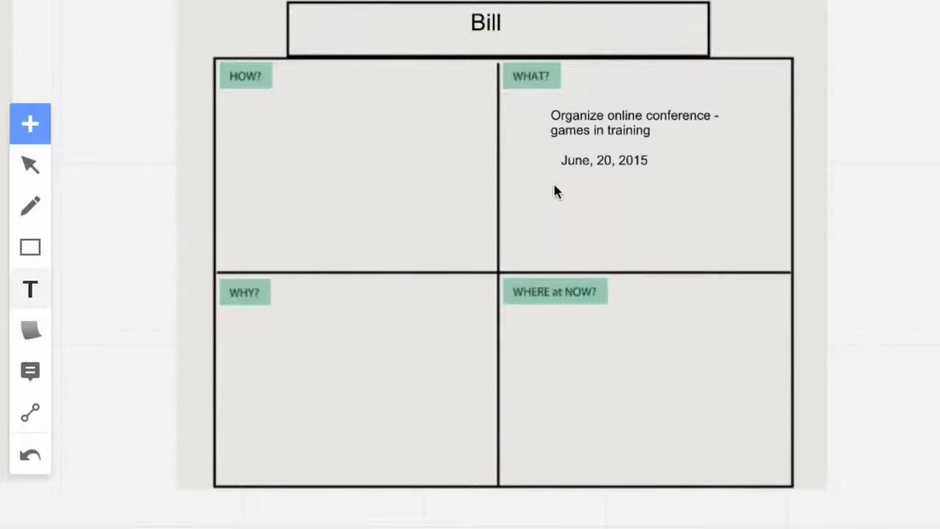
Step: Add the text "online: Sococo" in the WHAT? quadrant beneath the June, 20, 2015 date
click(554, 185)
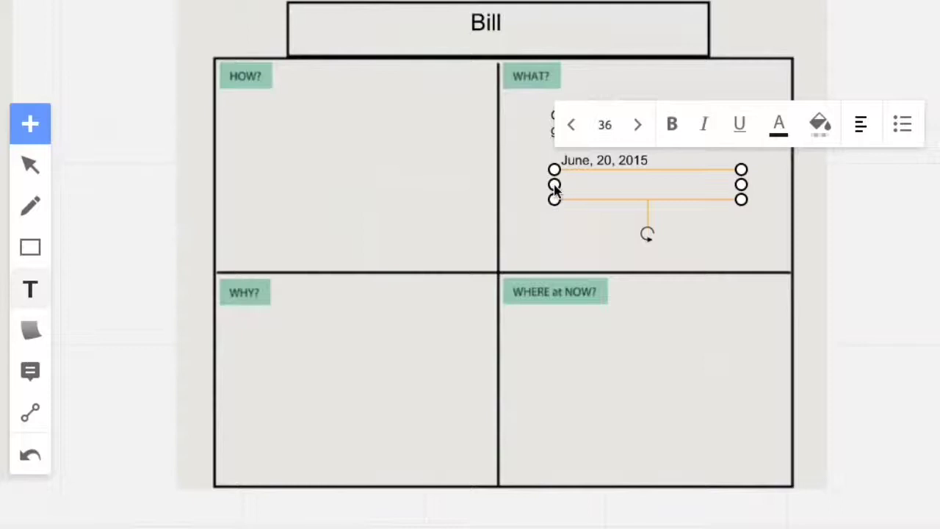
text(online: )
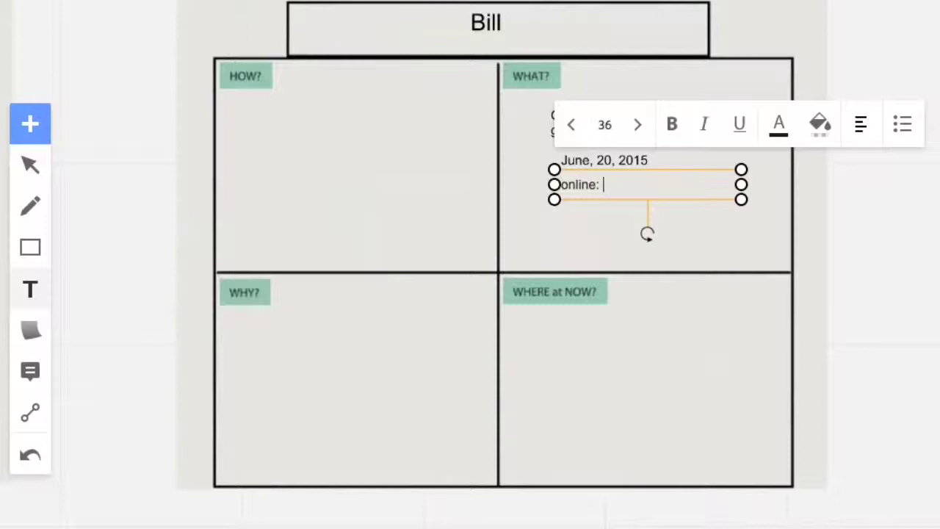
text(Sococo)
click(685, 220)
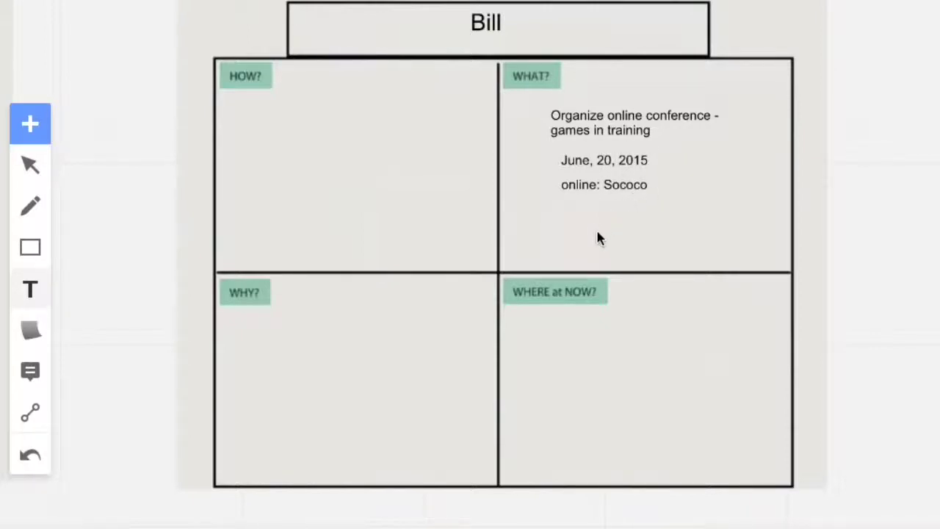
Step: Add the text "Draft on Skid.org" near the top of the WHERE at NOW? quadrant
click(551, 328)
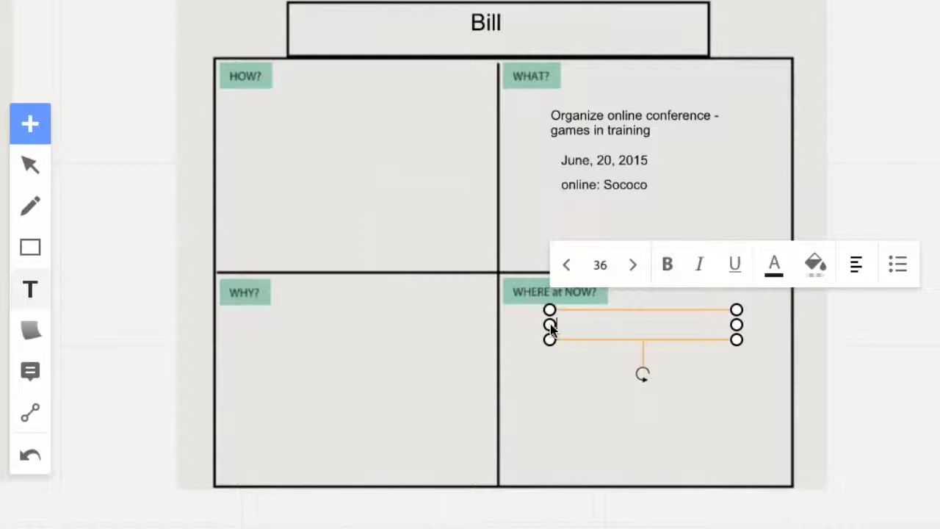
text(Dreat)
key(BackSpace)
key(BackSpace)
key(BackSpace)
text(aft on )
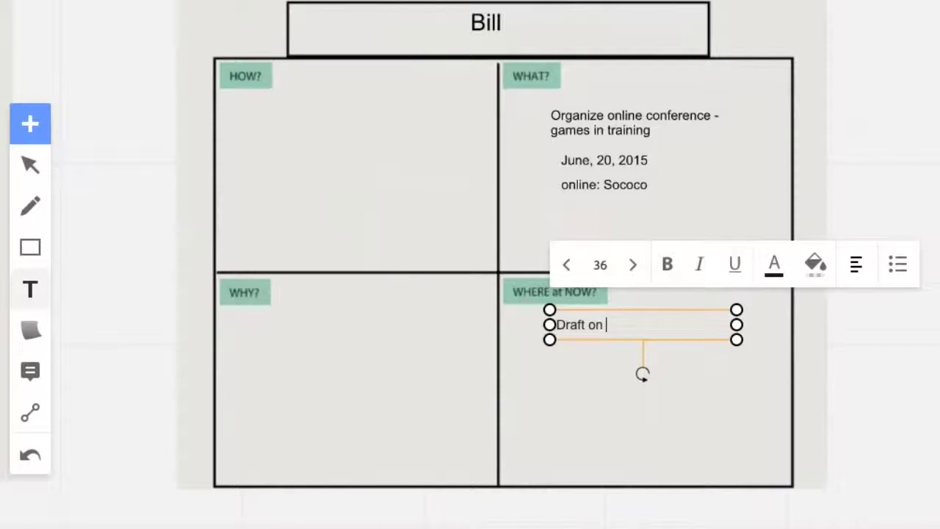
text(Skid.org)
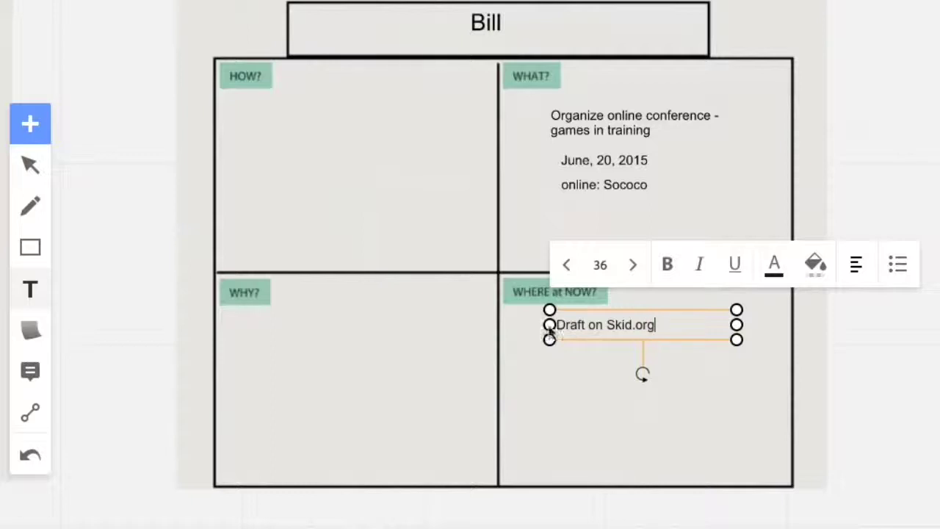
click(567, 374)
Step: Add separate text notes "Need speakers" and "Not advertised" beneath the Skid.org draft note in the WHERE at NOW? quadrant
click(558, 367)
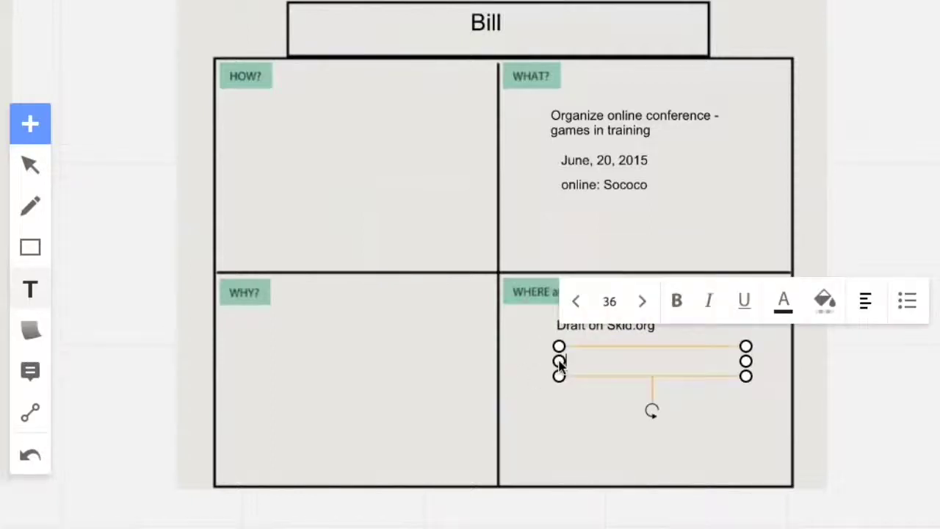
text(N)
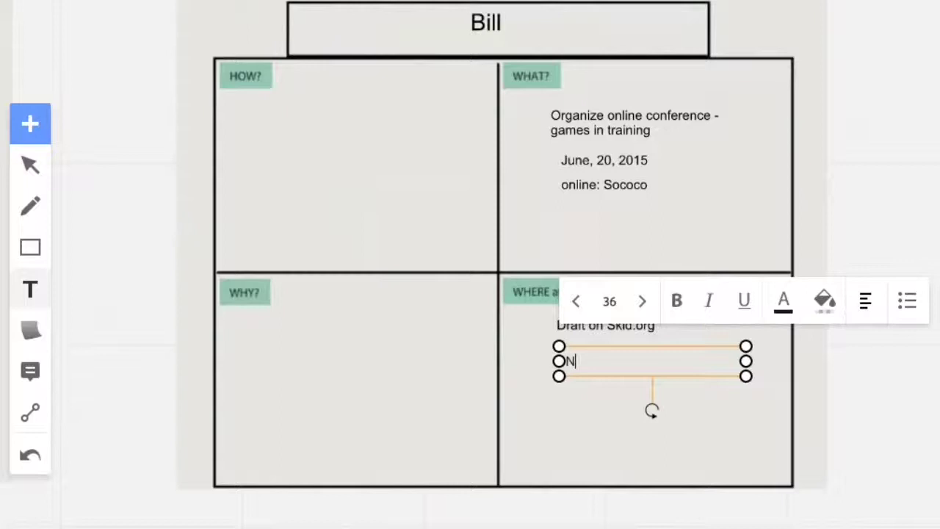
text(eed speakers)
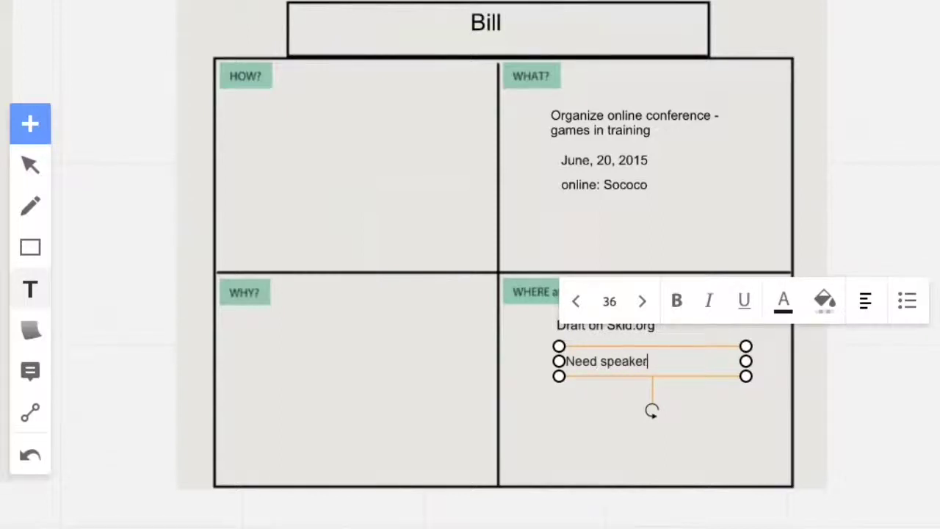
click(571, 403)
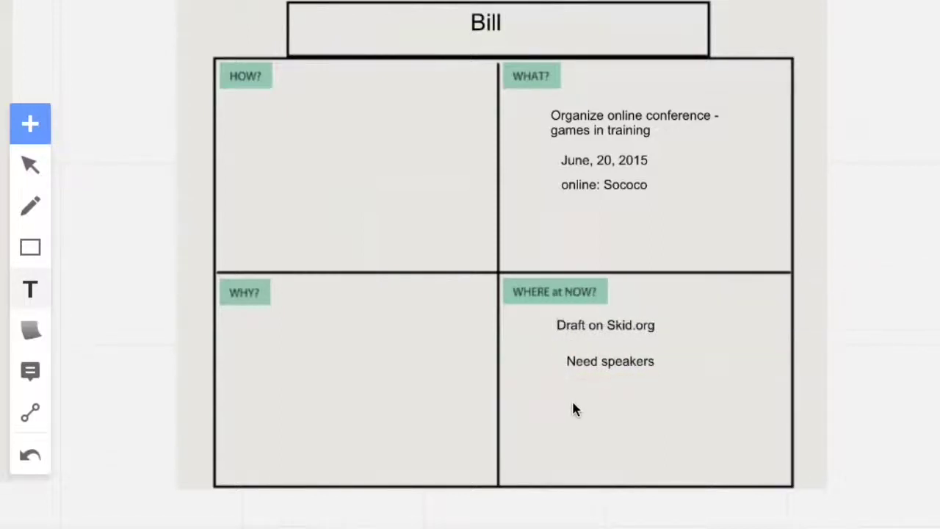
click(570, 398)
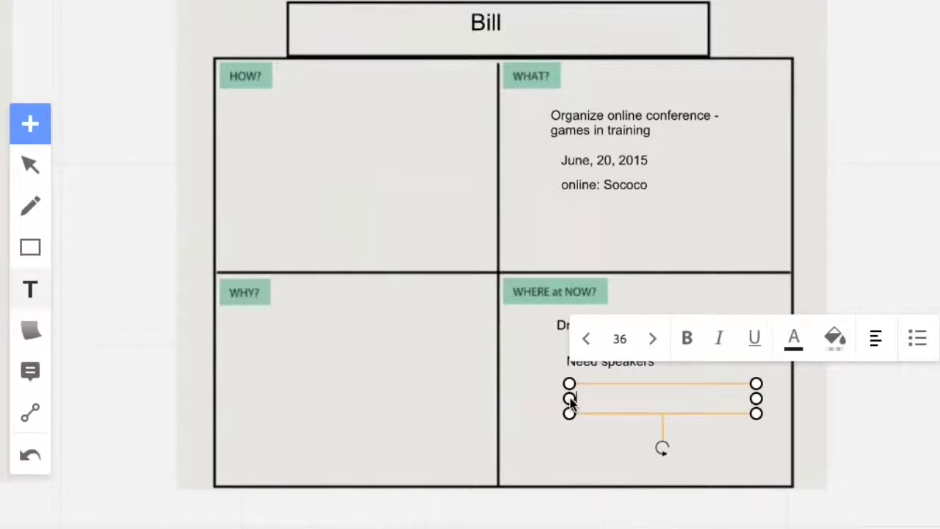
text(Not advertised)
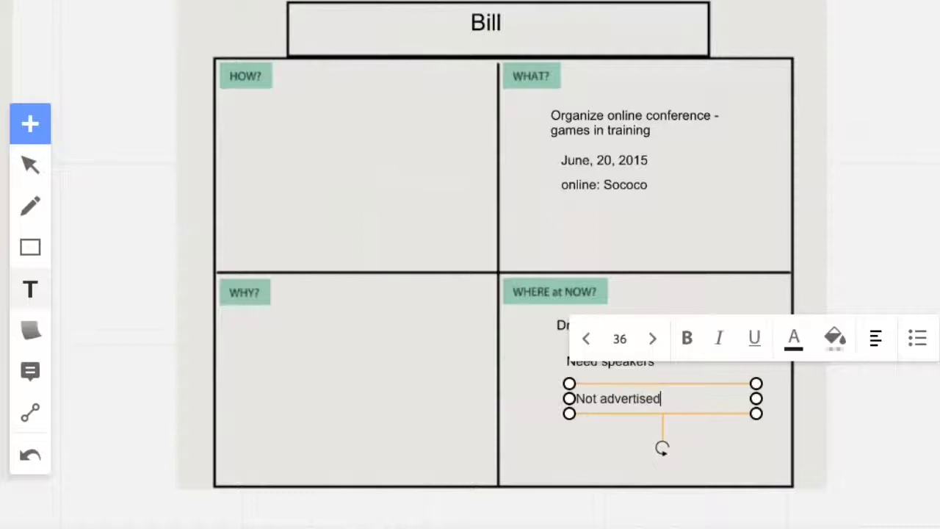
click(692, 444)
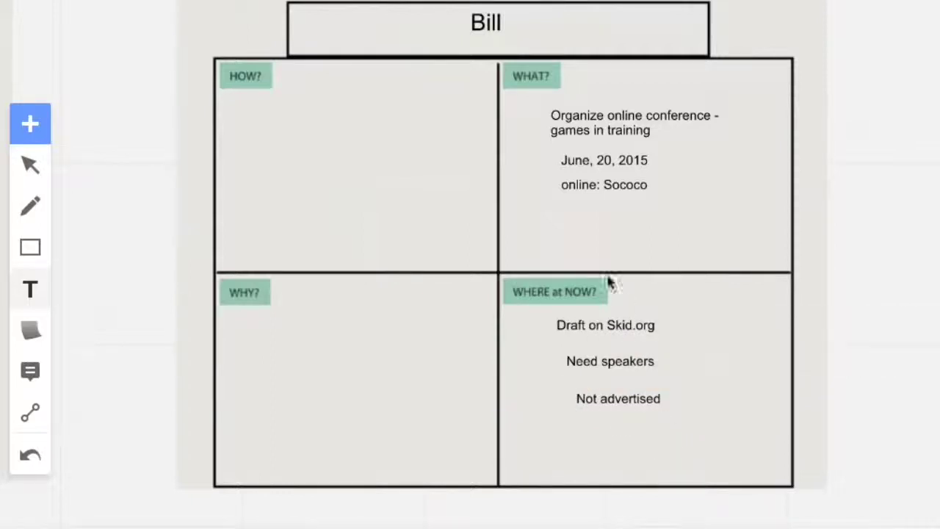
Step: Add the text "20 to 100 people" in the WHAT? quadrant beneath the "online: Sococo" note
click(561, 216)
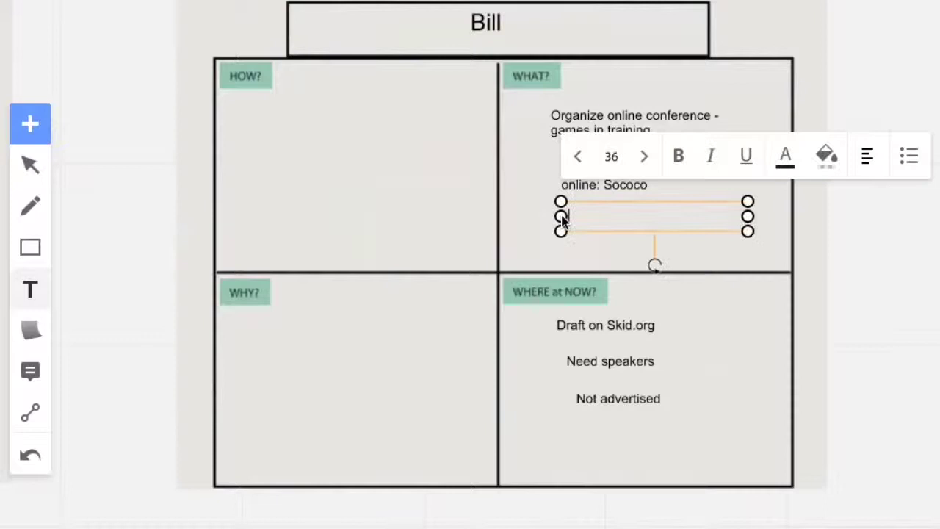
text(20 to 100 people)
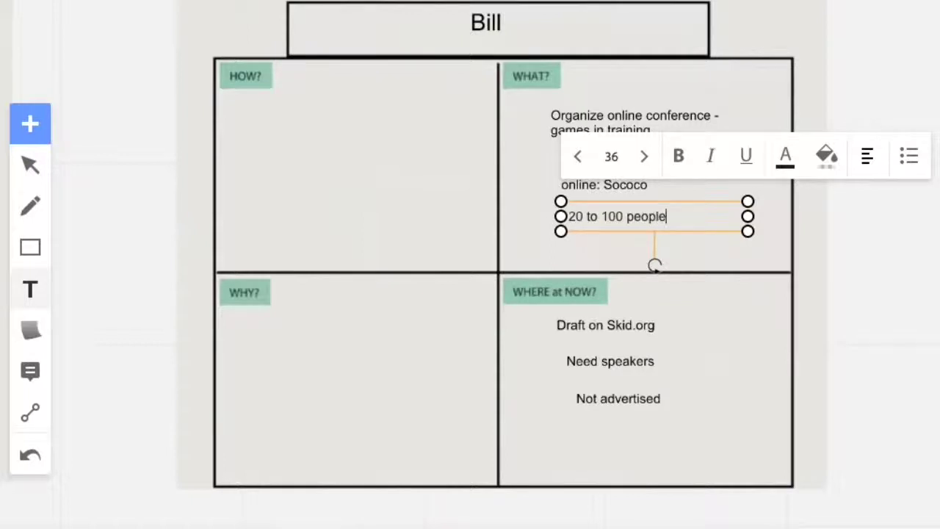
click(715, 337)
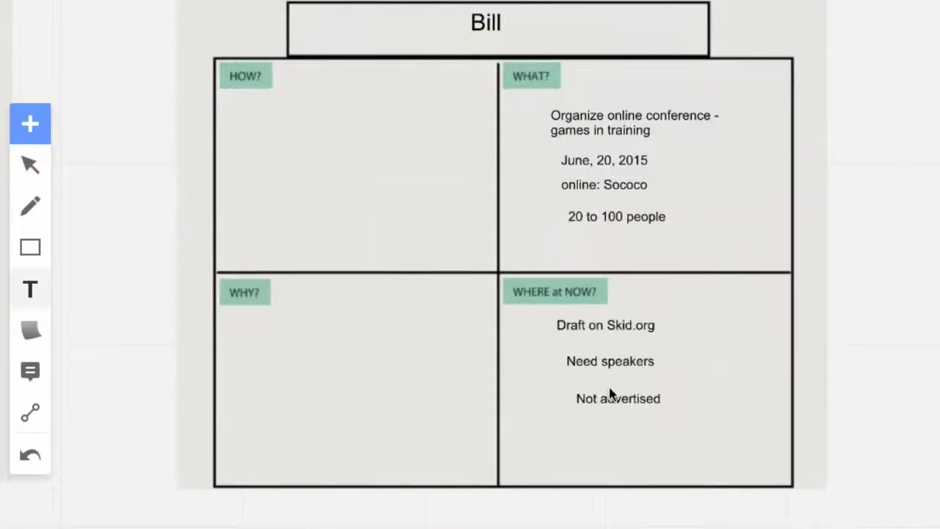
Step: Add separate text notes "lead to spatial environment" and, beneath it, "Teach sococo" in the WHY? quadrant
click(292, 305)
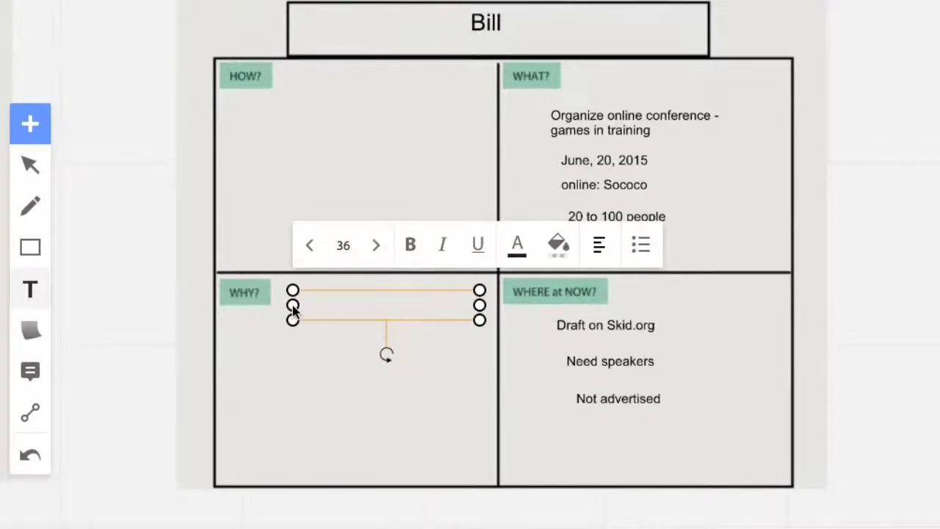
text(lead to spatial)
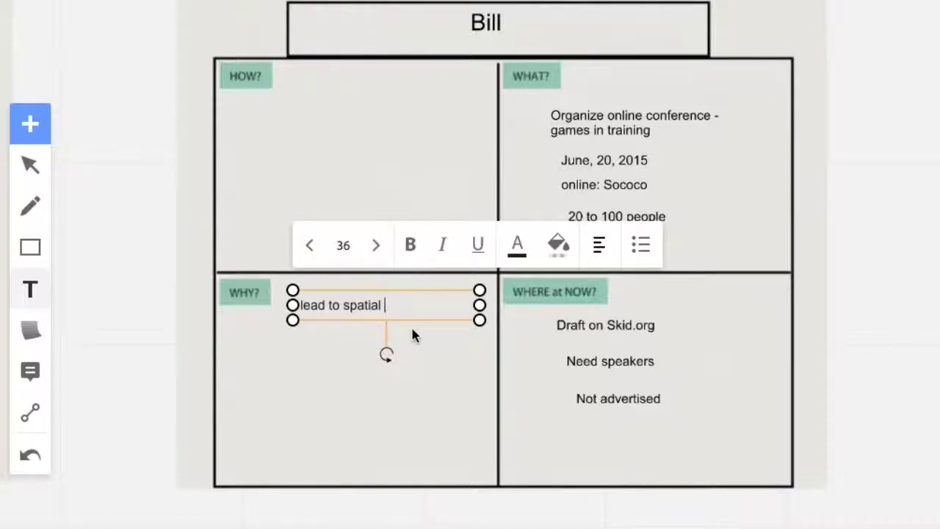
text( environment)
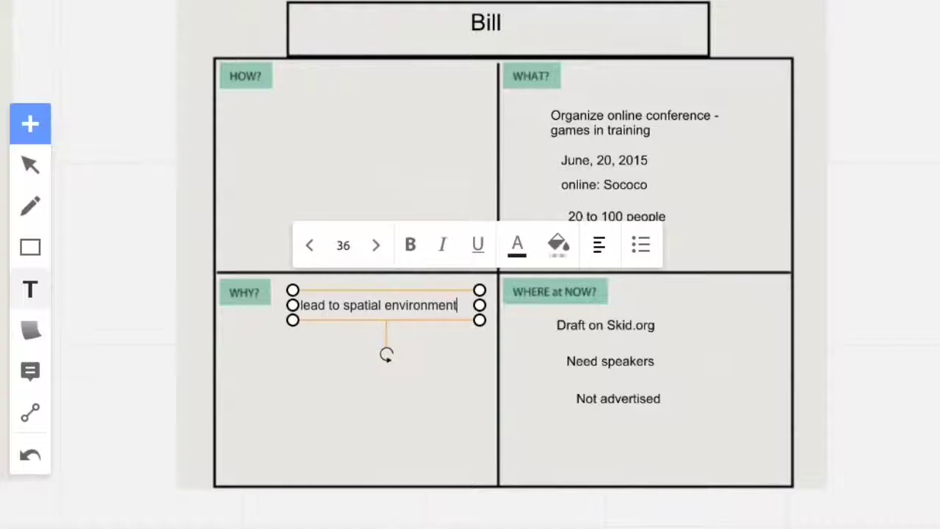
click(313, 351)
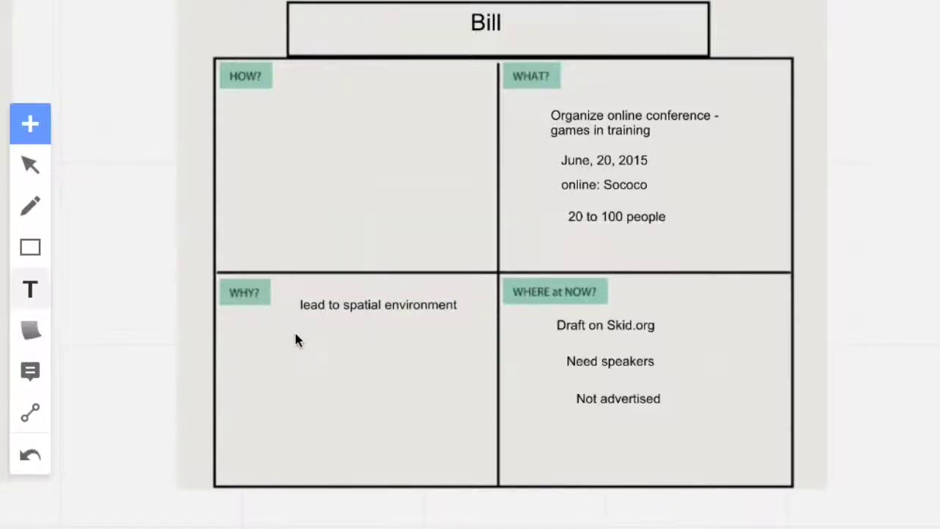
click(293, 332)
text(Tea)
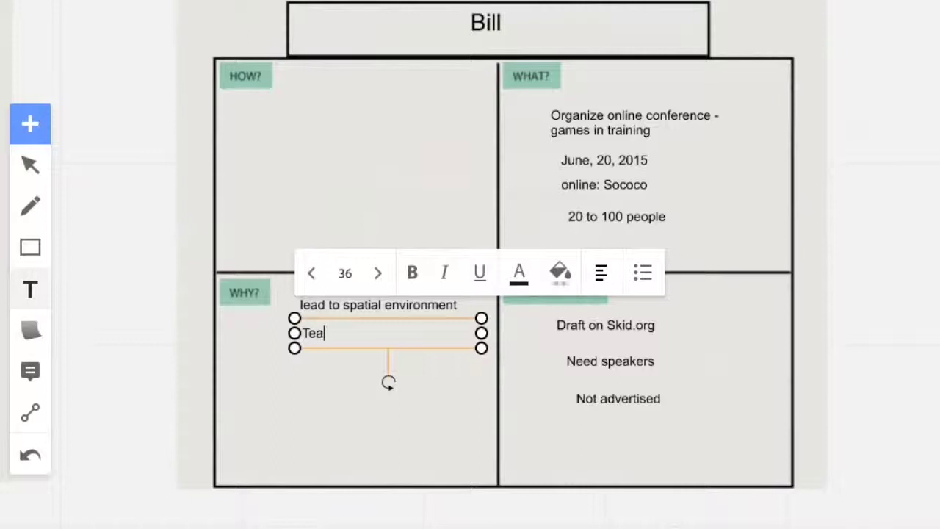
text(ch sococo)
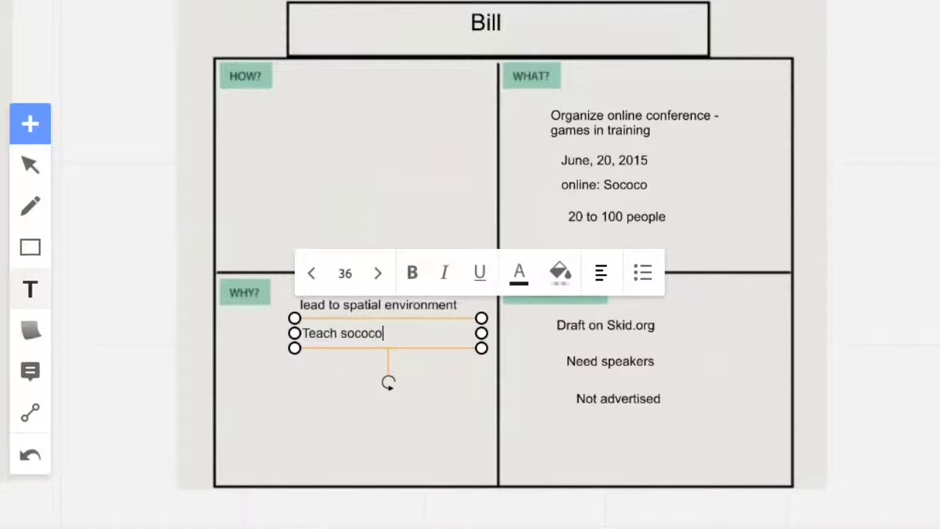
click(358, 372)
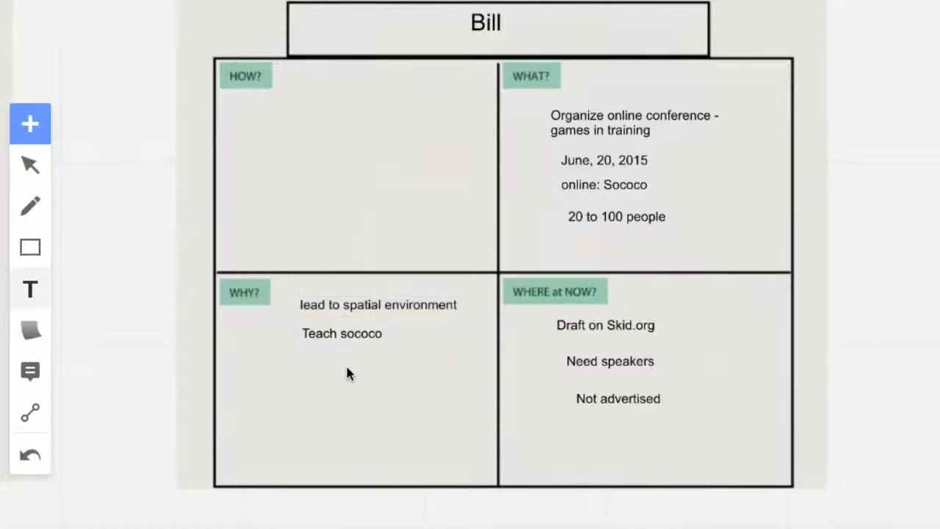
Step: Add the text "Learn more about games" in the WHY? quadrant beneath "Teach sococo"
click(301, 360)
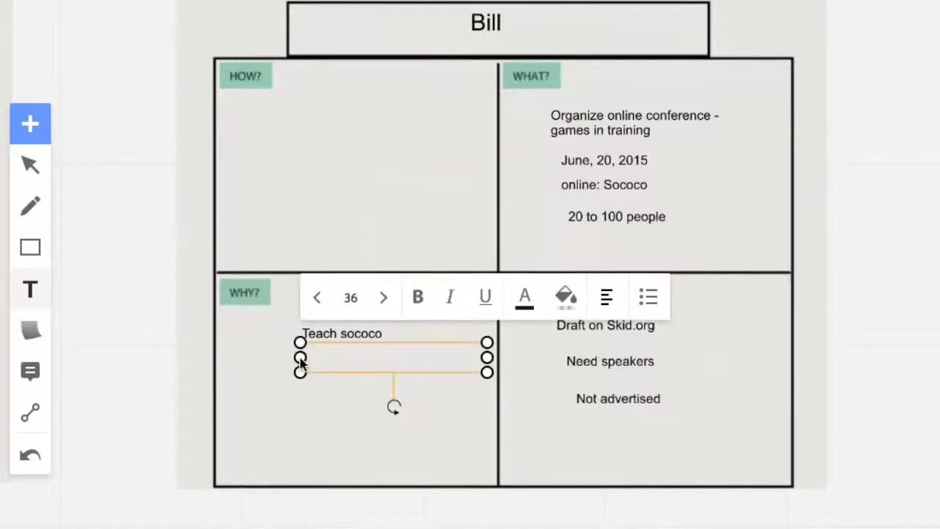
text(Learn more abou)
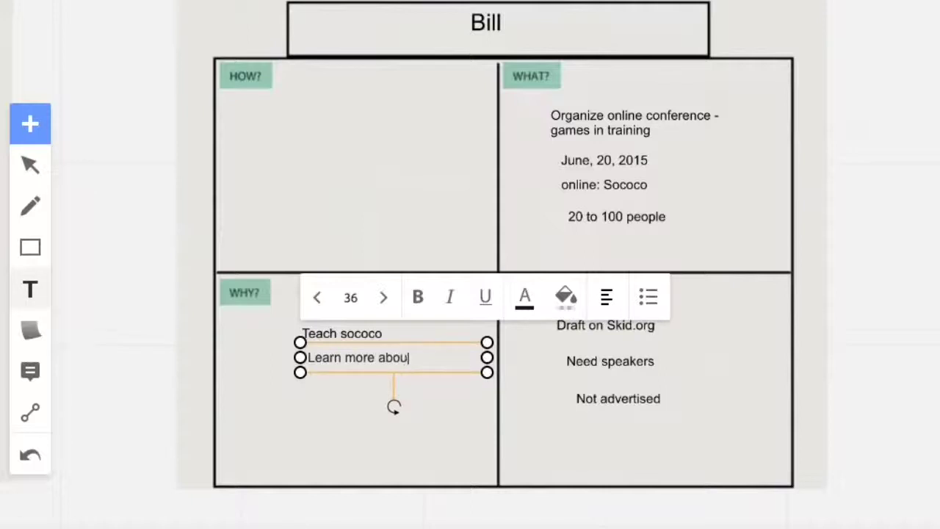
text(t games)
click(308, 400)
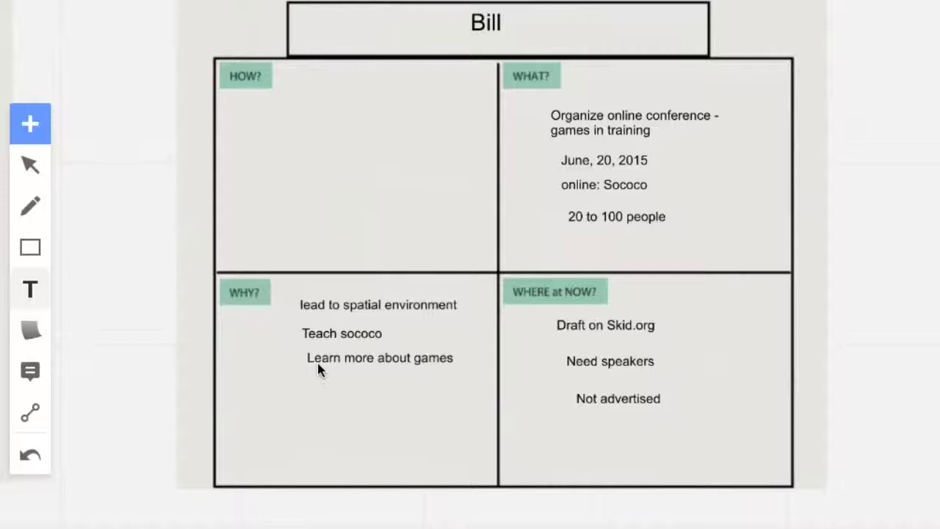
Step: Shift the three WHY? notes slightly left, spacing them apart and lining up "Teach sococo" with "lead to spatial environment"
click(40, 171)
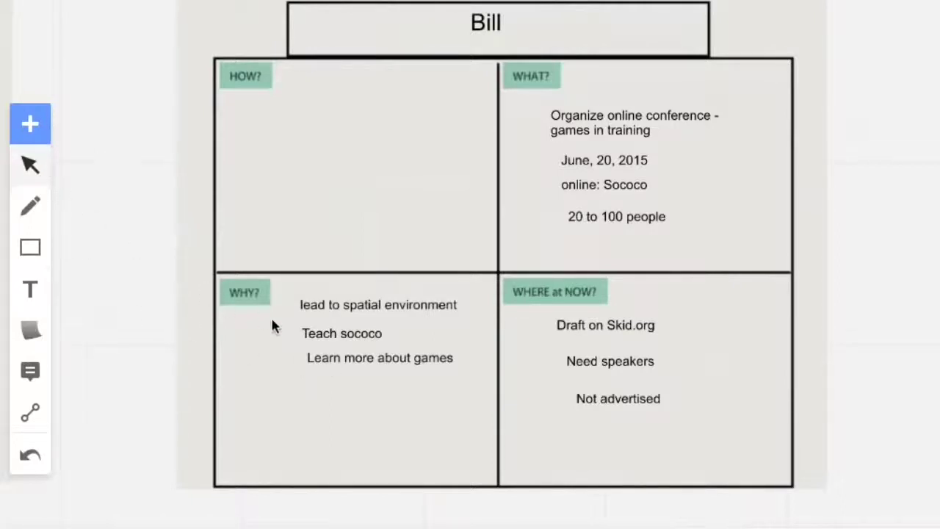
drag(349, 365, 321, 371)
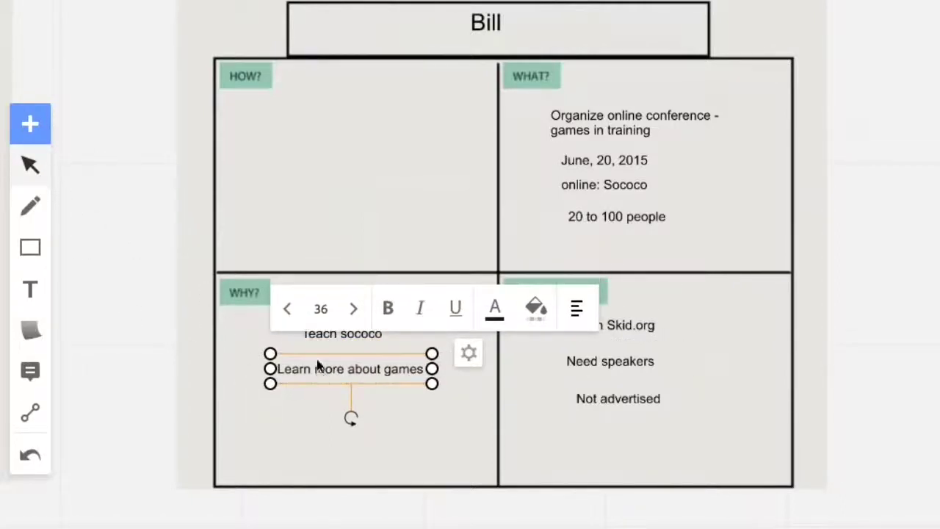
click(287, 346)
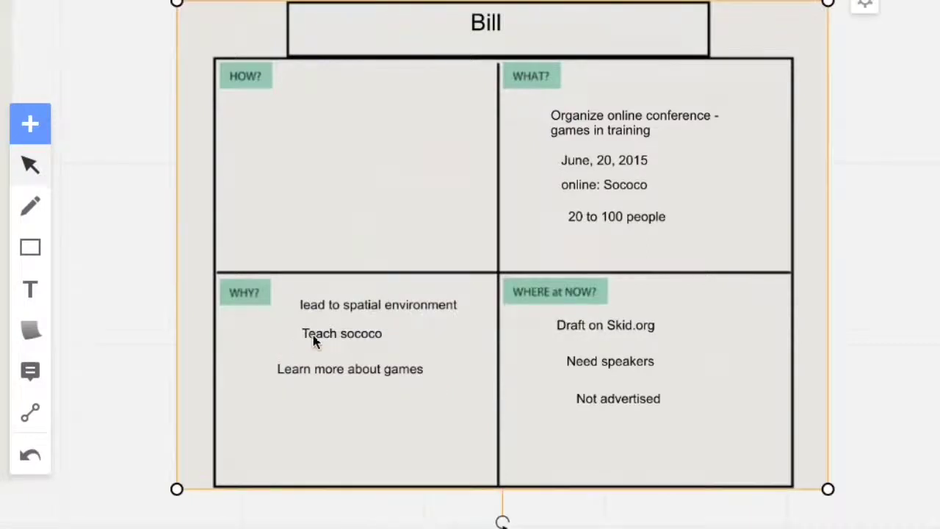
drag(321, 336, 304, 345)
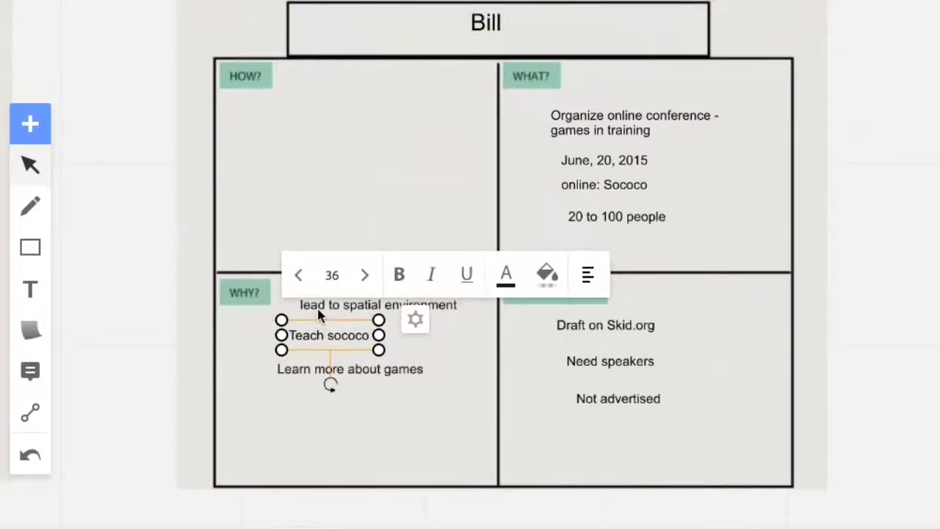
drag(319, 314, 313, 310)
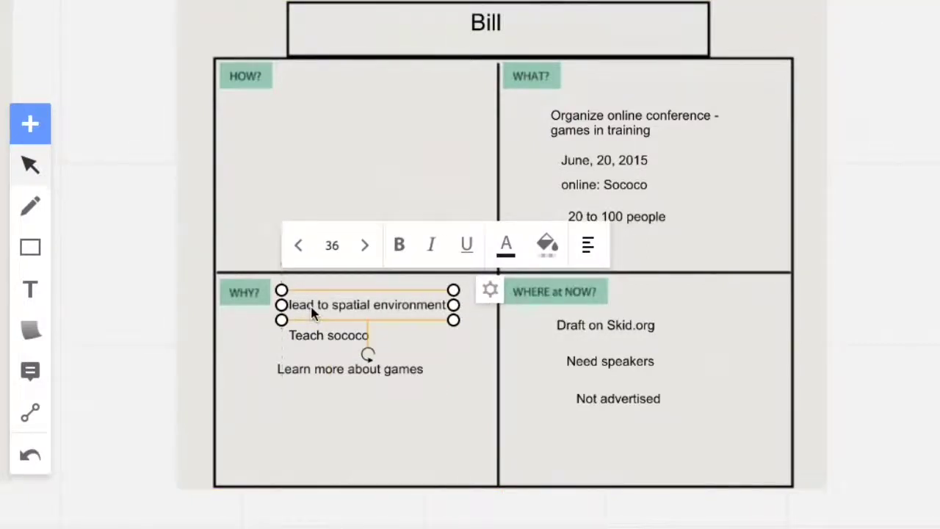
click(319, 379)
click(296, 394)
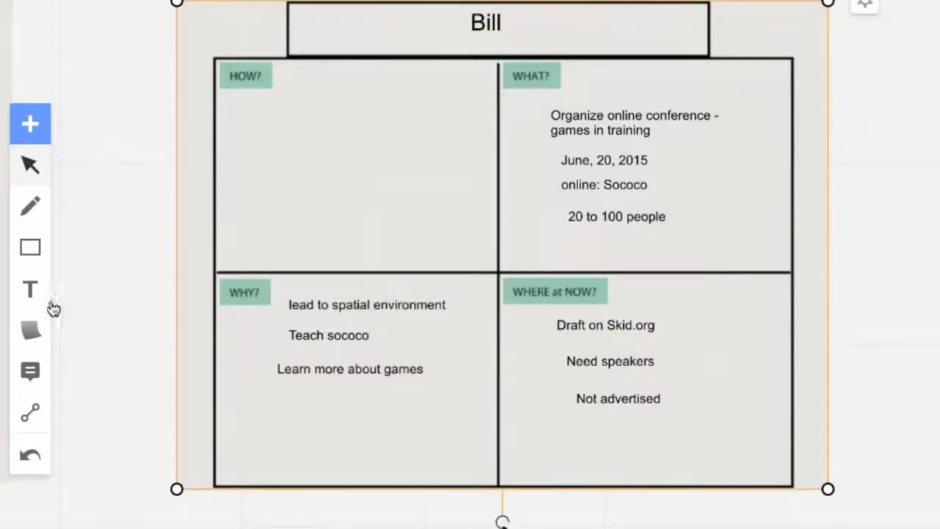
Step: Add the text "What games used" in the WHY? quadrant beneath "Learn more about games"
click(73, 287)
double_click(291, 396)
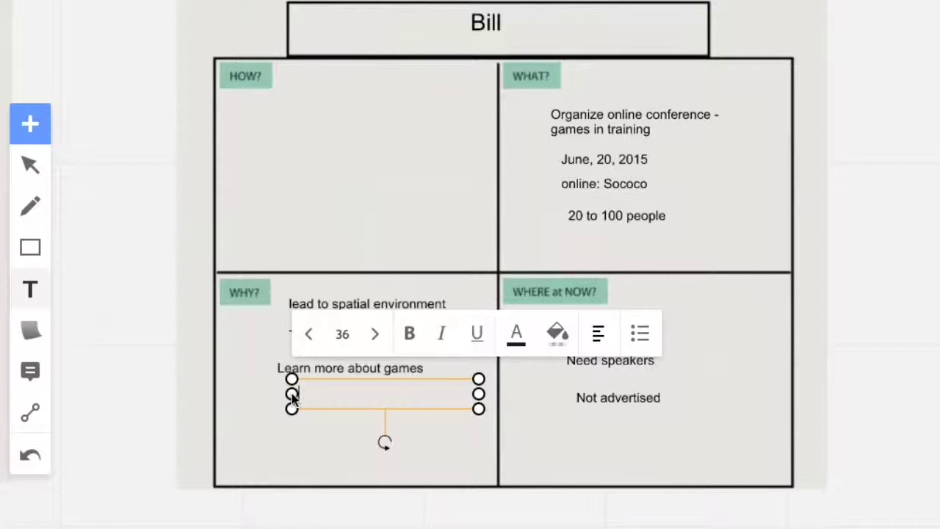
text(What games us)
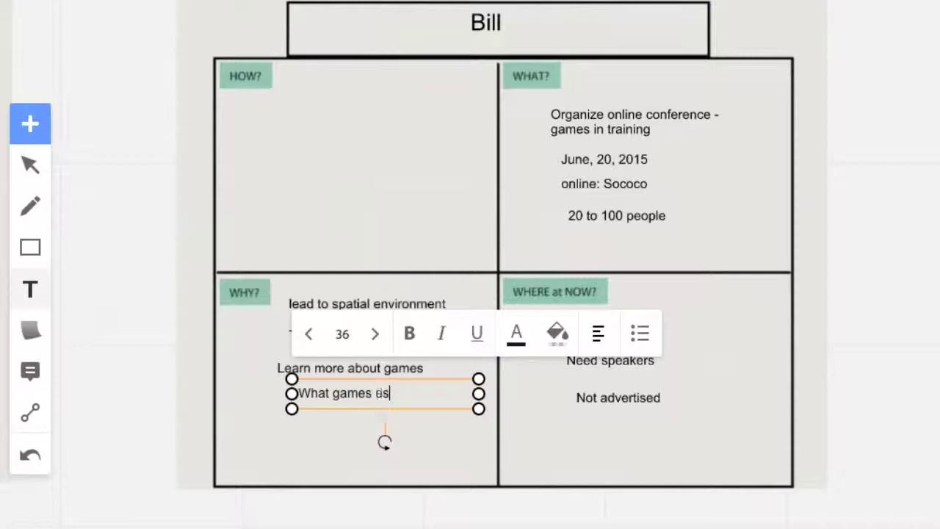
text(esd)
key(BackSpace)
key(BackSpace)
text(d)
click(311, 444)
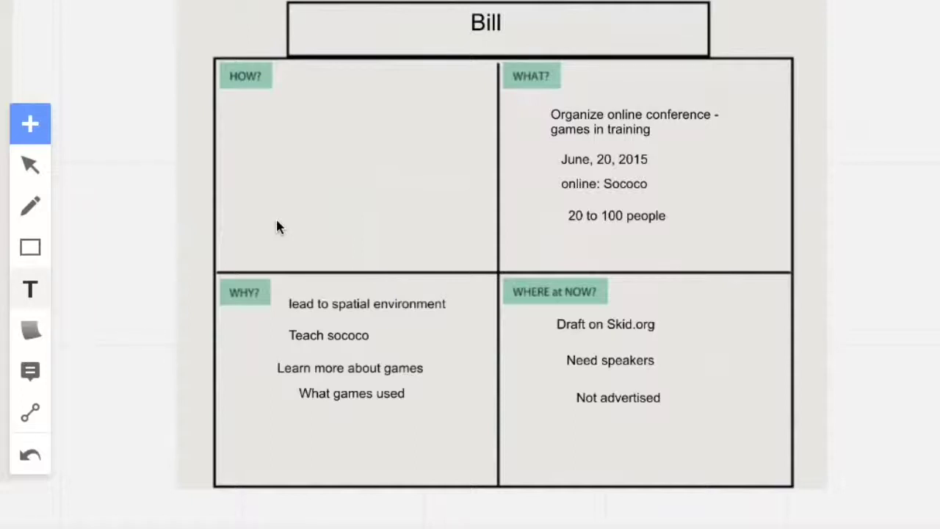
Step: Add the text "Contract company - tech infrastructure" in the upper part of the HOW? quadrant
click(288, 98)
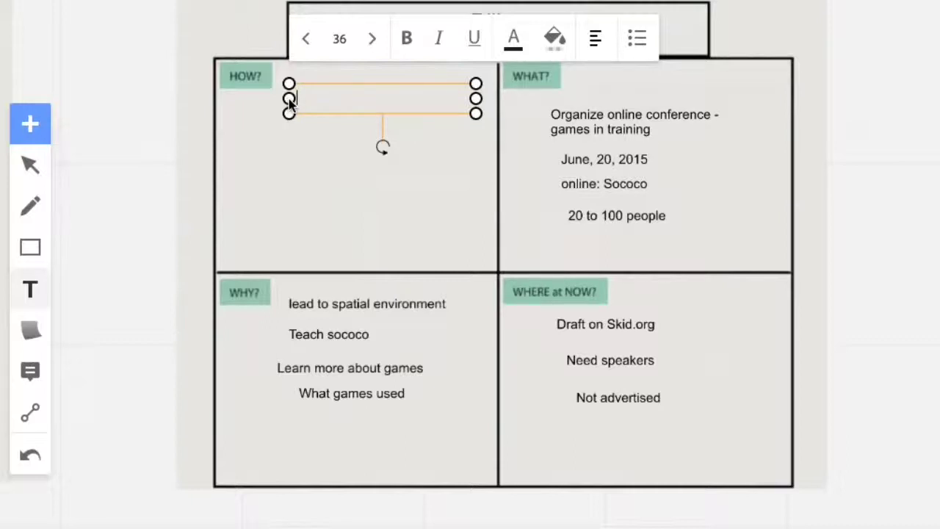
text(Contract)
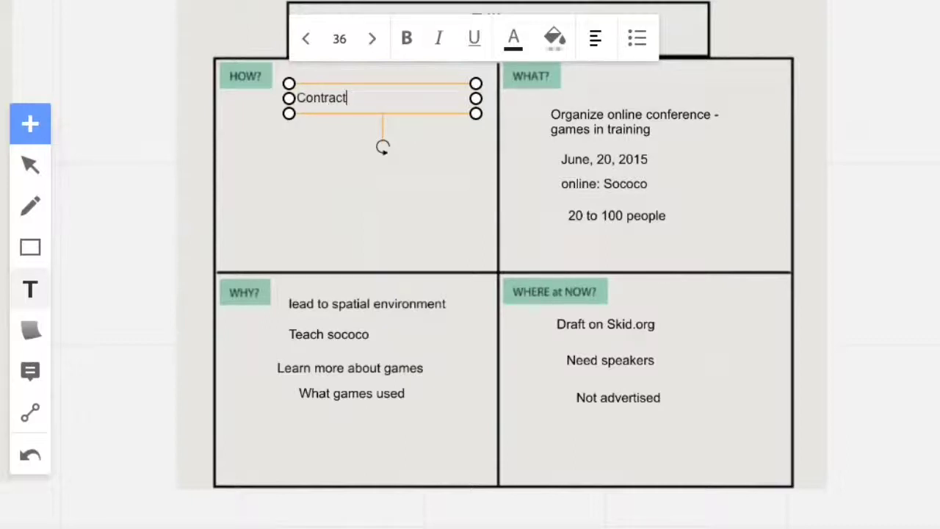
text( company)
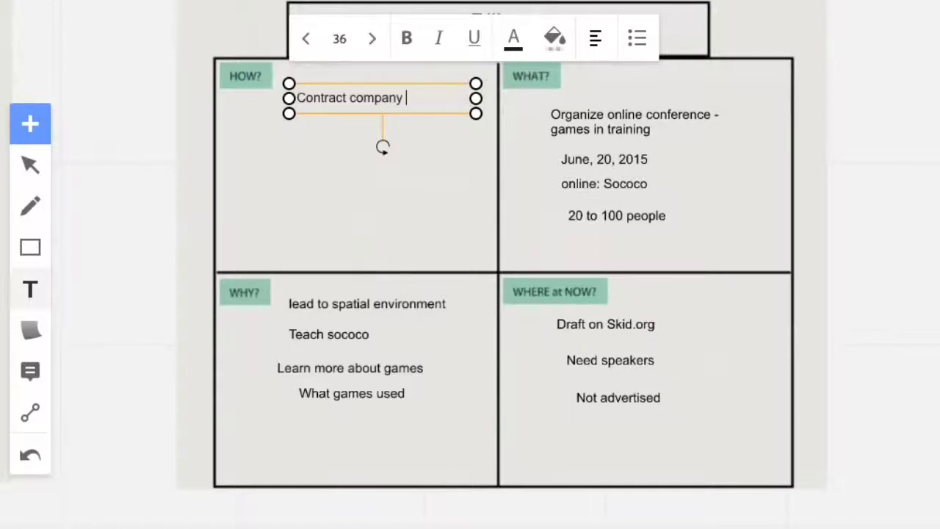
text( - tech infra)
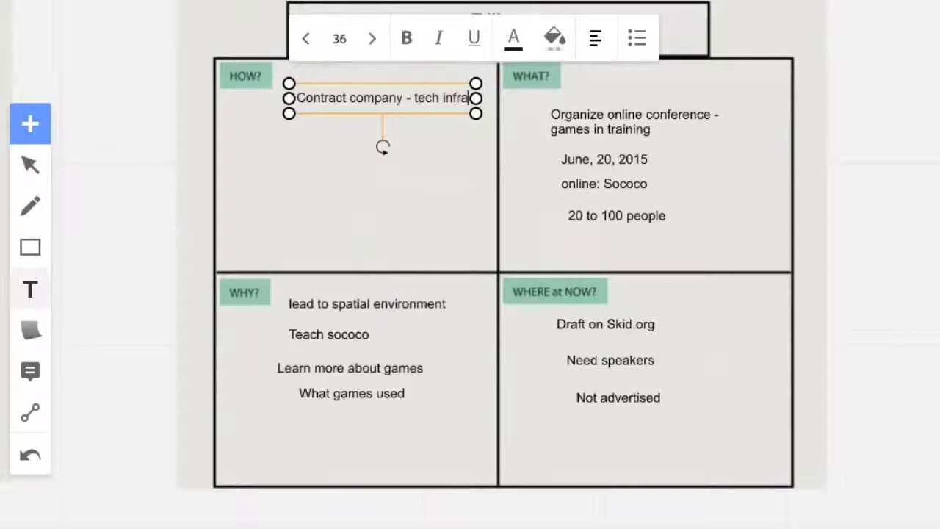
text(structuer)
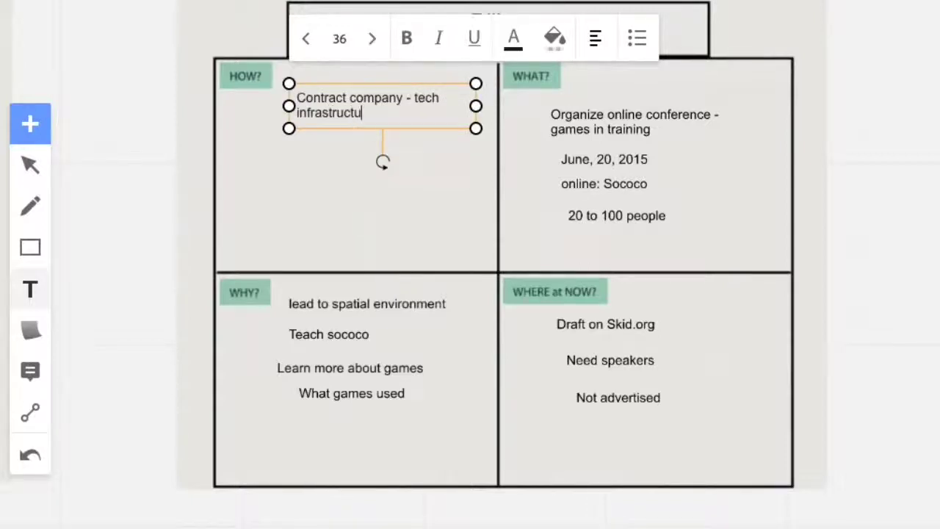
key(BackSpace)
key(BackSpace)
text(re)
click(268, 156)
Step: Add separate text notes "Friends to tweak" and, beneath it, "Pricing model?" in the HOW? quadrant
click(267, 156)
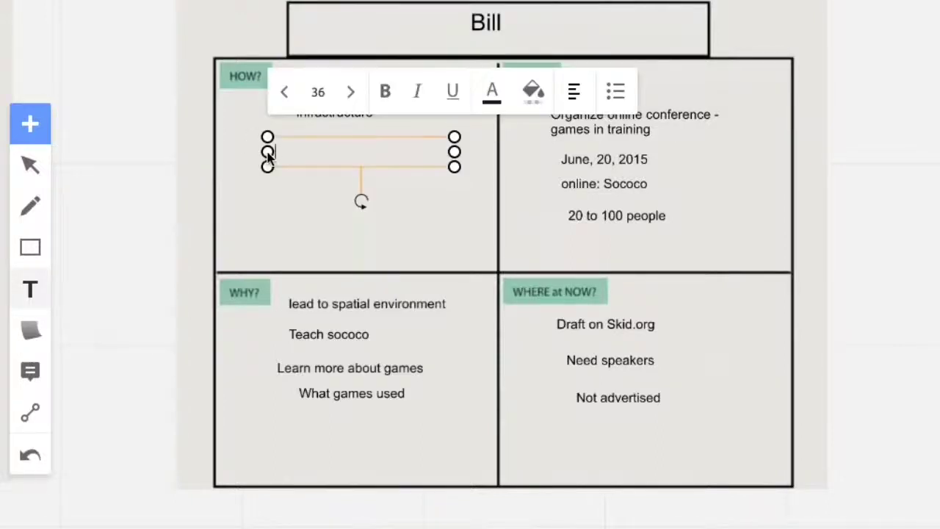
text(Friends)
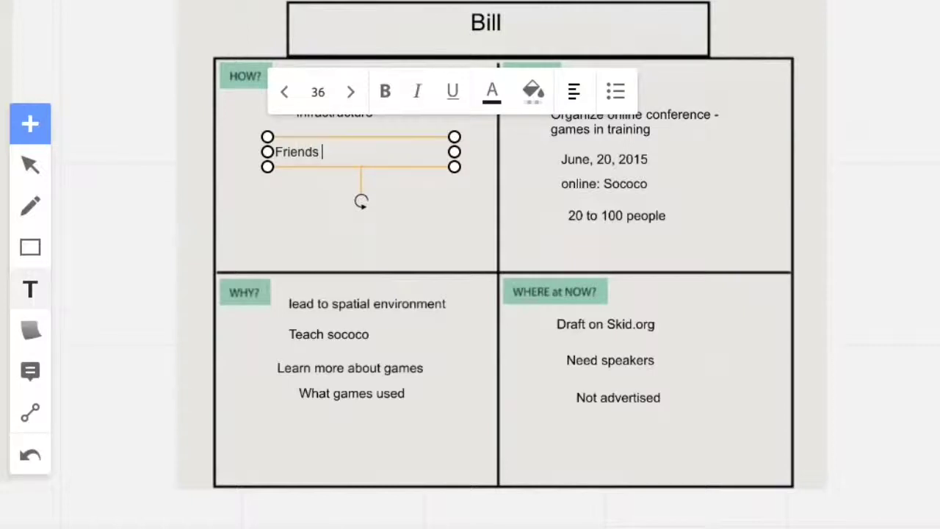
text( to tweak)
click(297, 199)
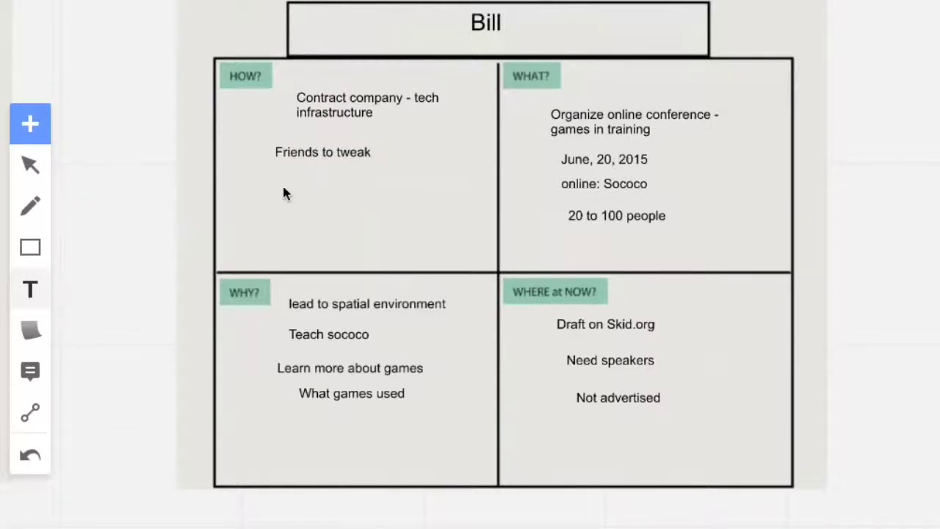
click(275, 184)
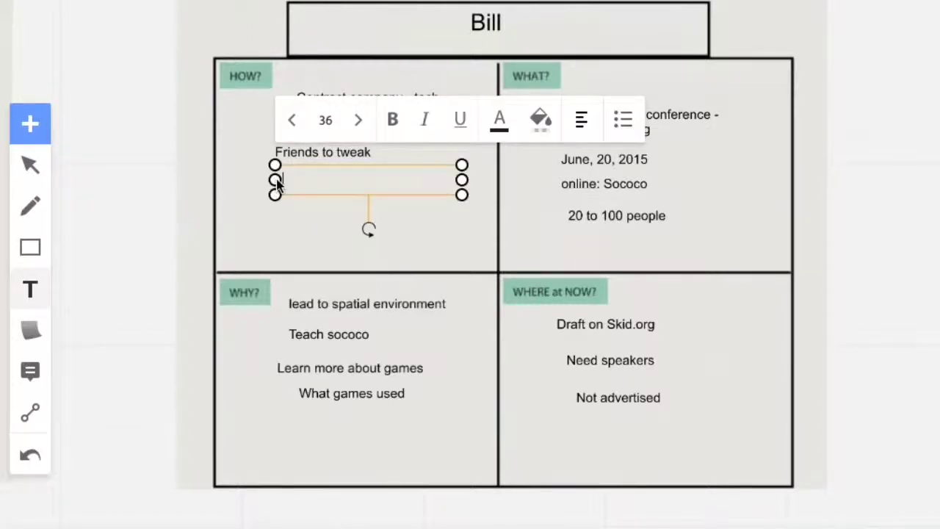
text(Pricing )
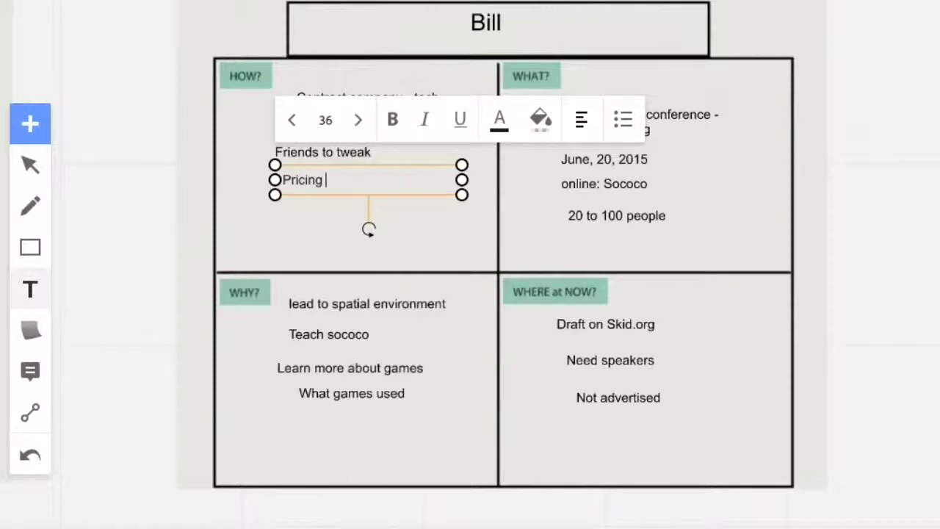
text(model?)
click(284, 210)
Step: Add the text "collect money" in the HOW? quadrant beneath "Pricing model?"
click(286, 211)
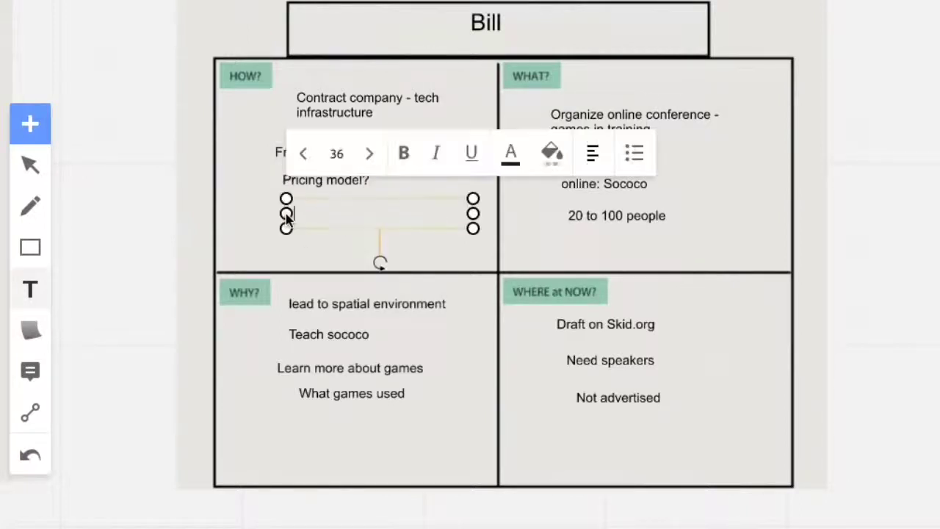
text(col)
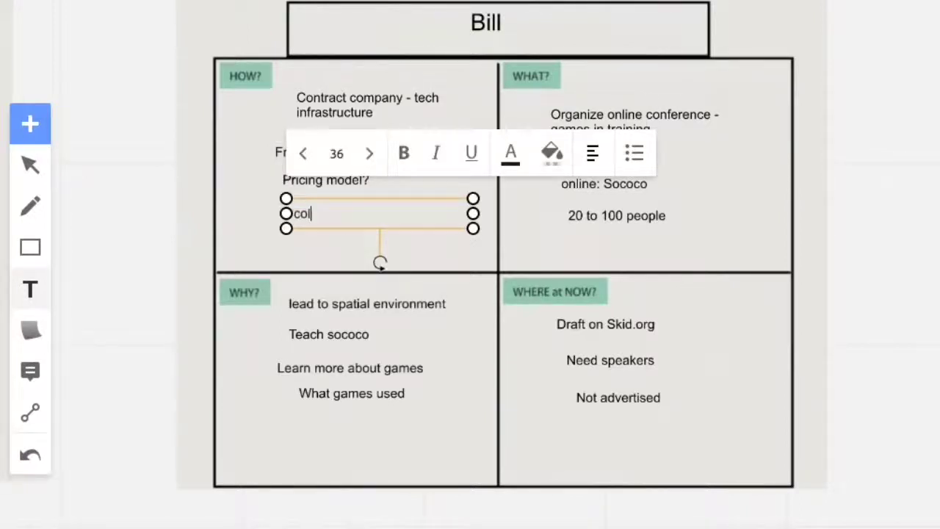
text(lect money)
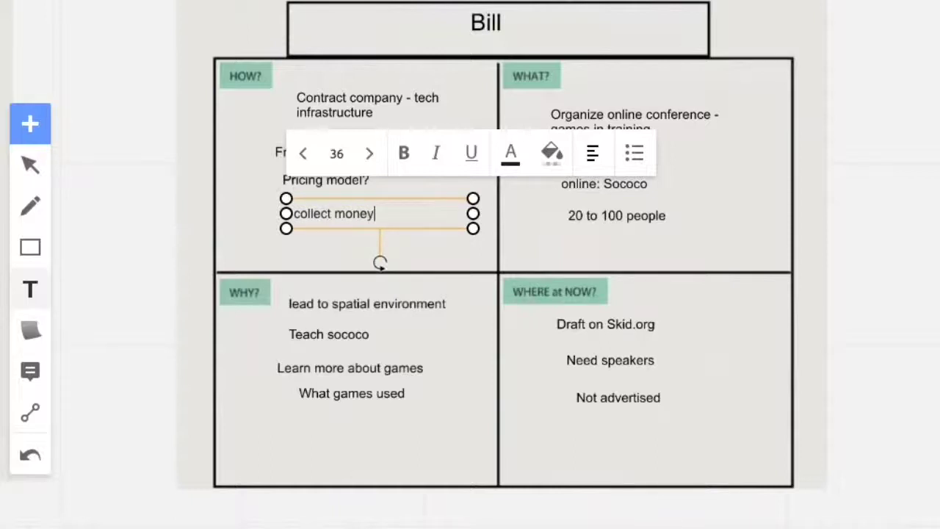
click(884, 276)
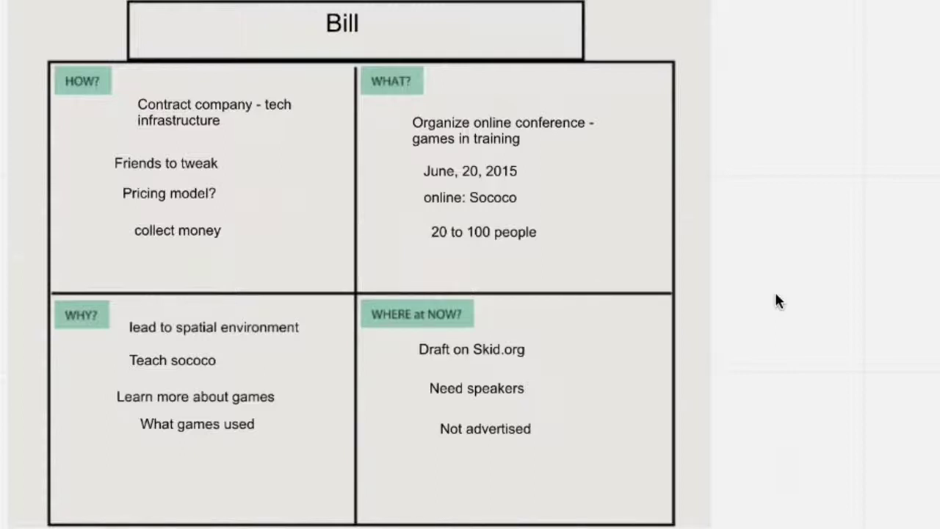
Step: Add the text note "Tracking attendees for access to venue" in the empty space beside the WHAT? quadrant, outside the template
click(754, 106)
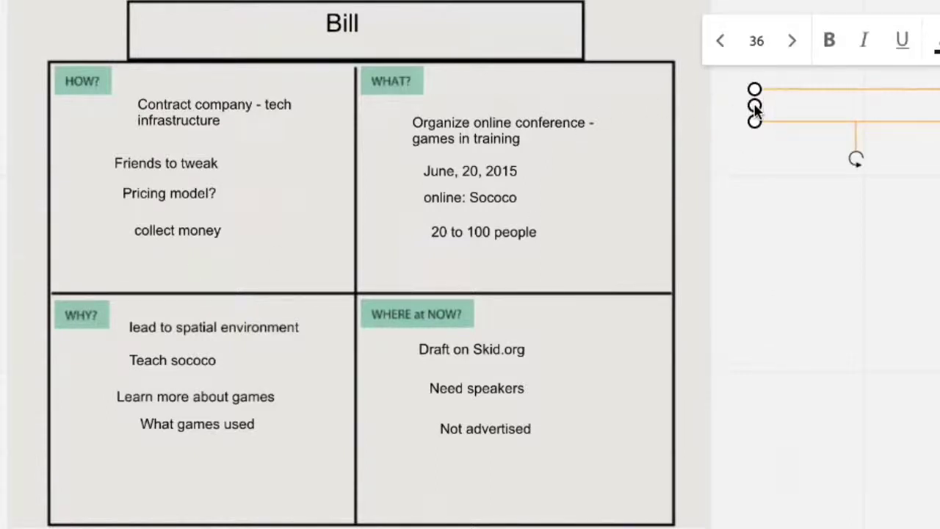
text(Tracking )
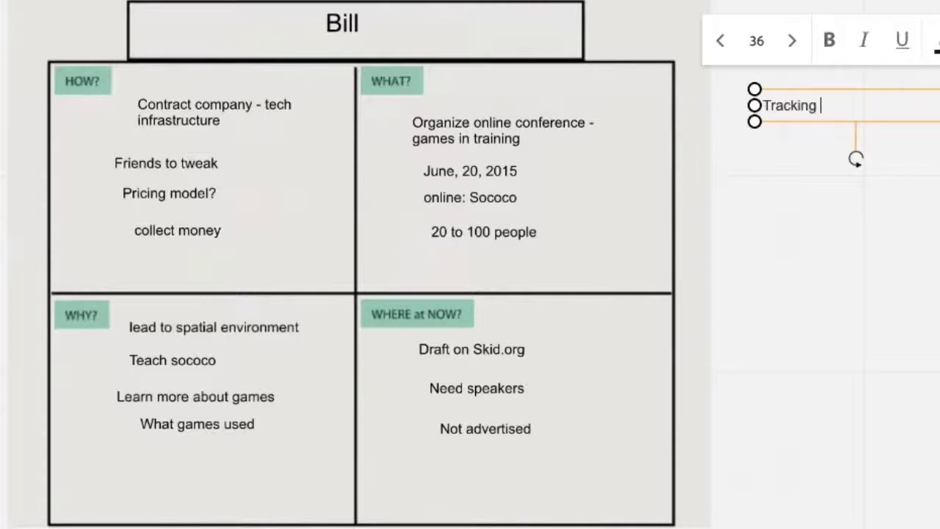
text(attende)
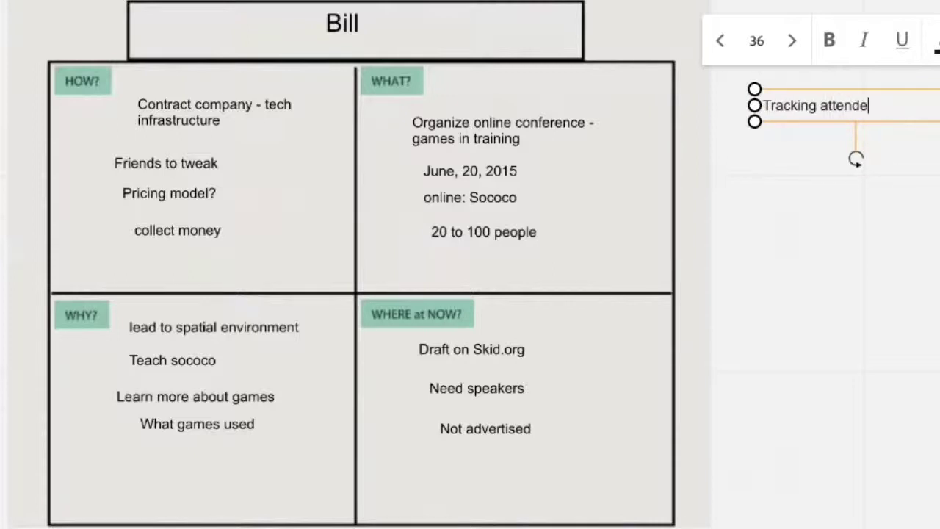
text(es)
text(for access)
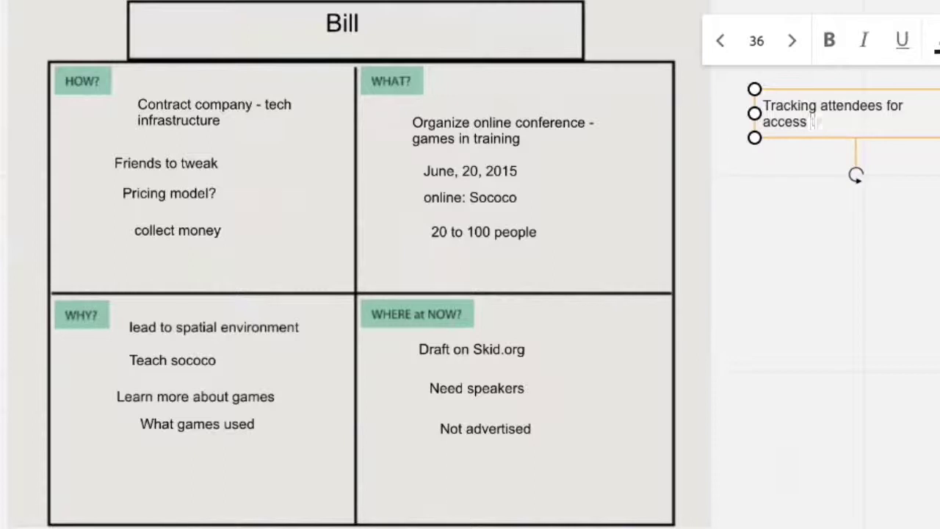
text( to venue)
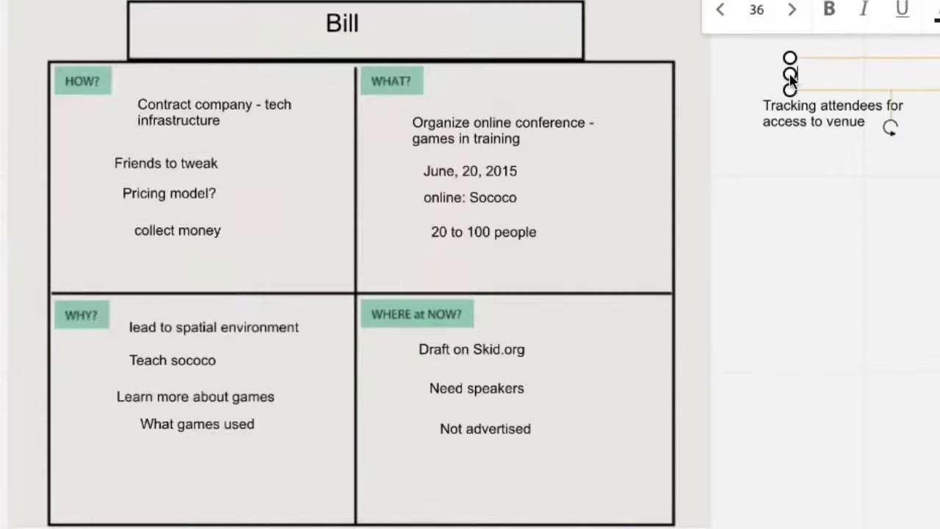
Step: Append the paragraph "Marketing : interested in coming" to the attendee-tracking note, separated by a blank line
click(808, 118)
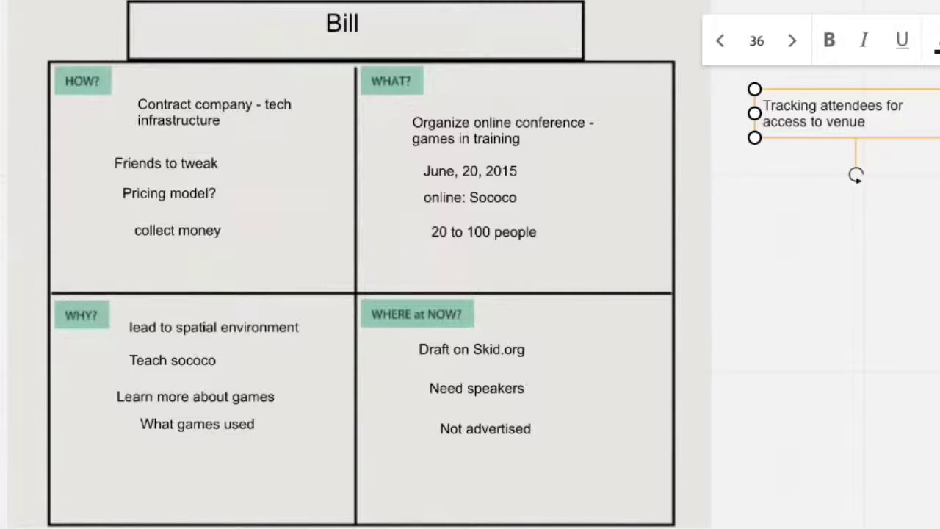
key(Return)
key(Return)
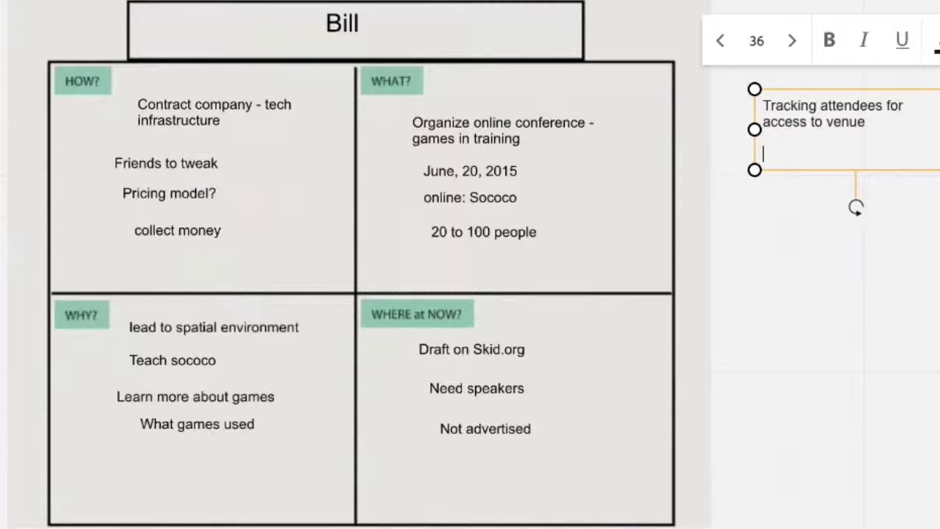
text(Marketing : interested in coming)
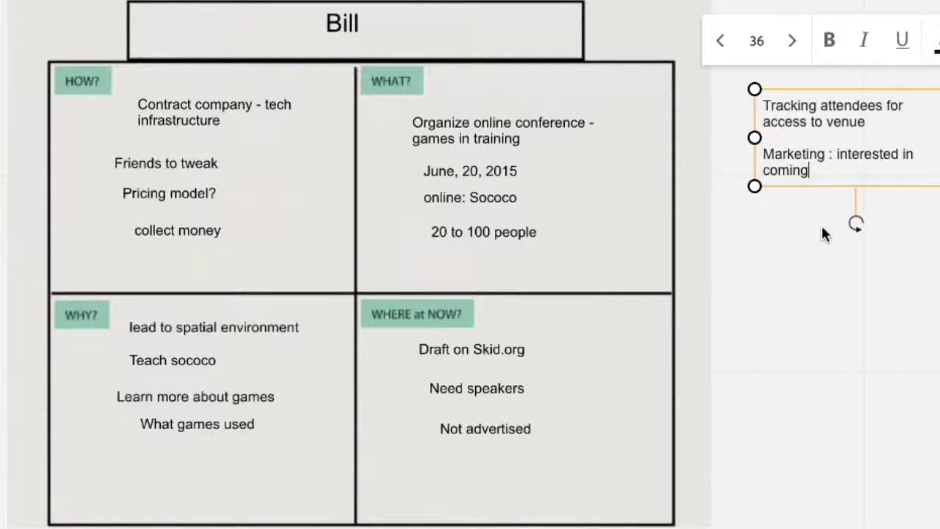
Step: Add a text note headed "Questions?" in the empty space beneath the template
click(760, 273)
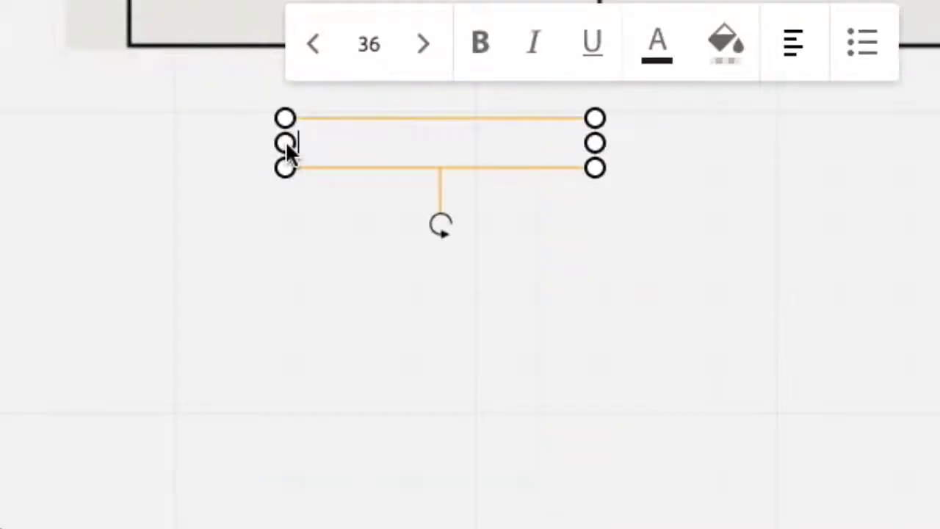
text(Quse)
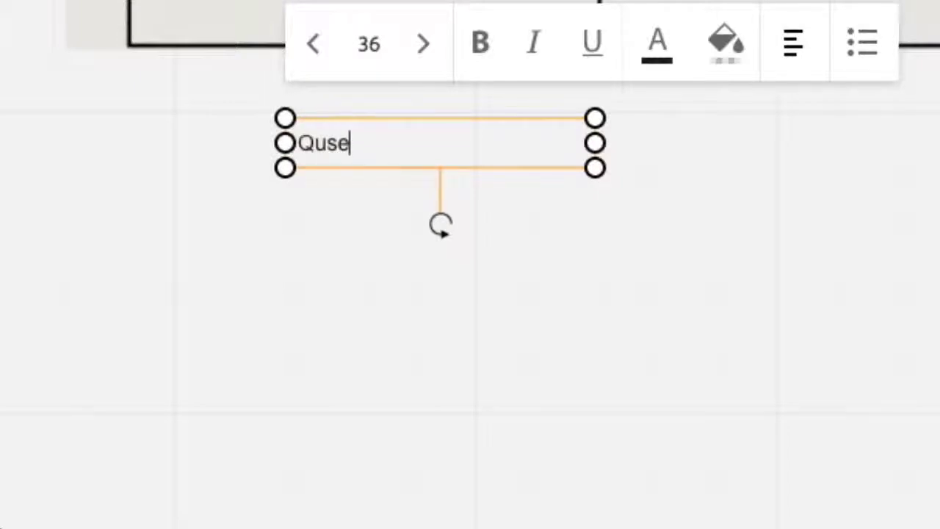
key(BackSpace)
key(BackSpace)
text(estions?)
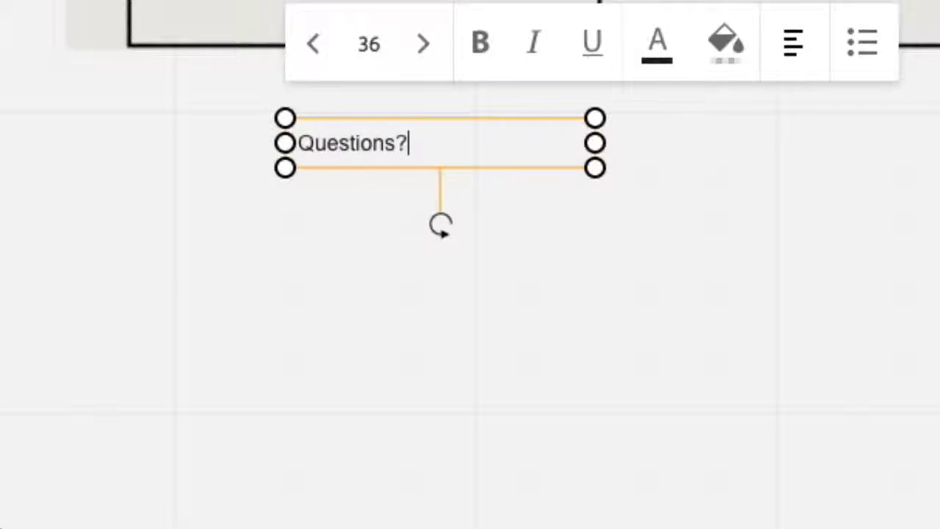
key(Return)
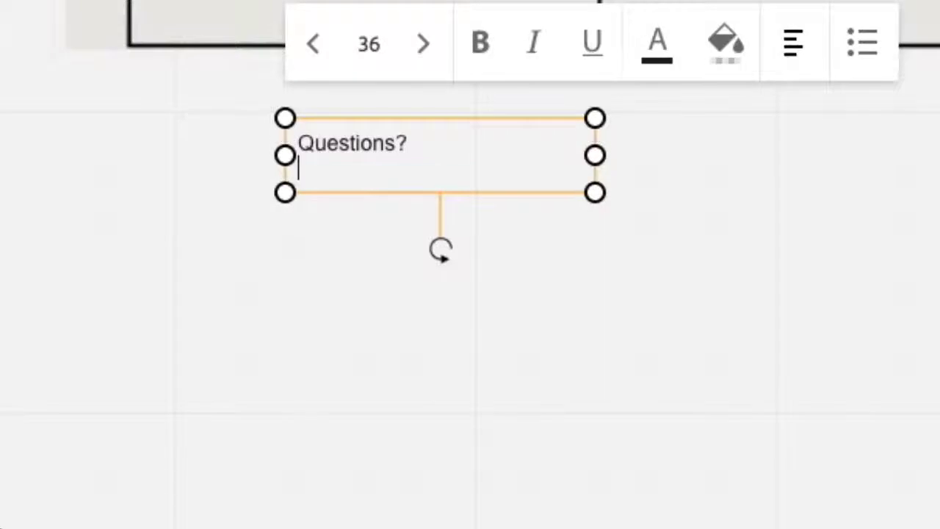
Step: Add the paragraph "Why Sococo: better teach agile, better than slides. Teach without traveling." beneath the "Questions?" heading, separated by a blank line
text(S)
key(BackSpace)
text(Wh)
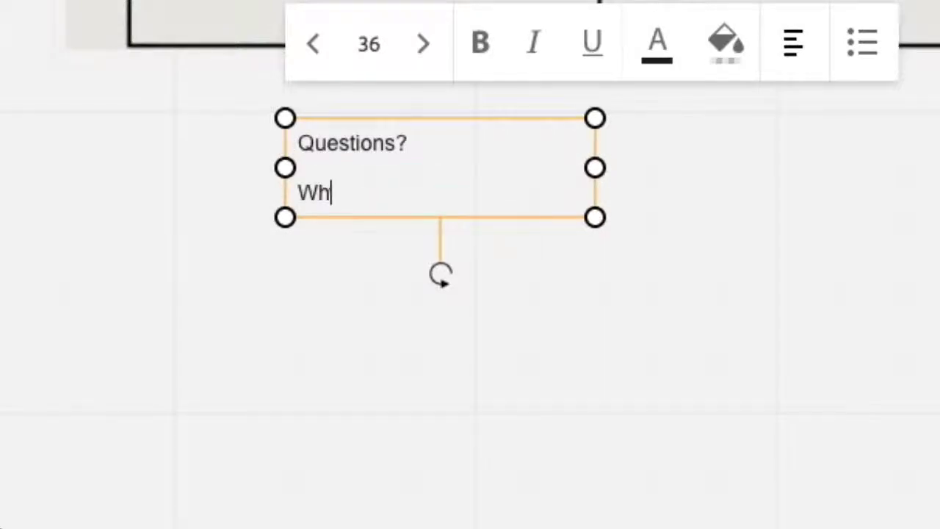
text(y Sococo)
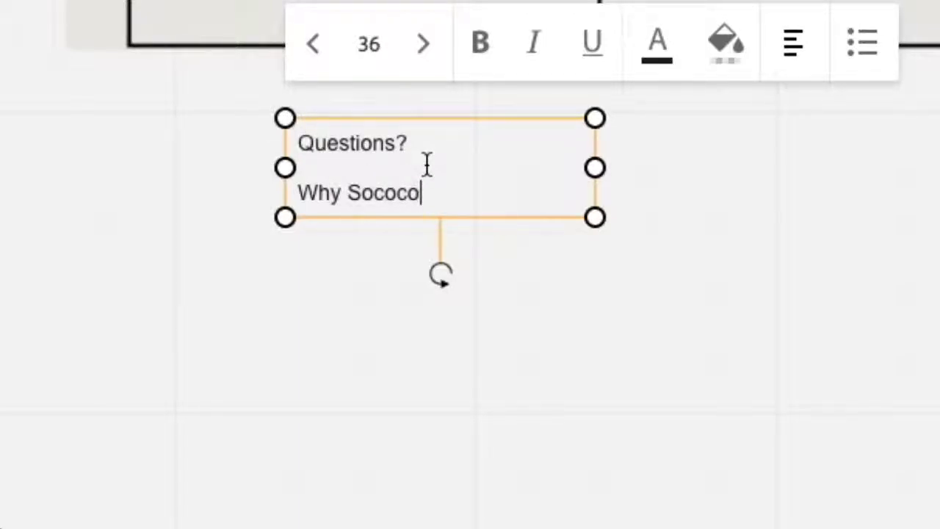
text(: bette)
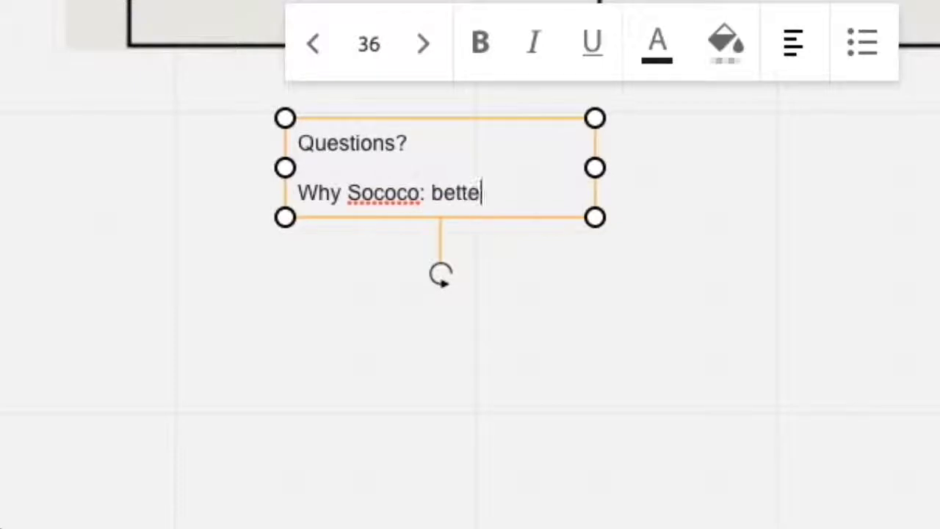
text(r teach agile)
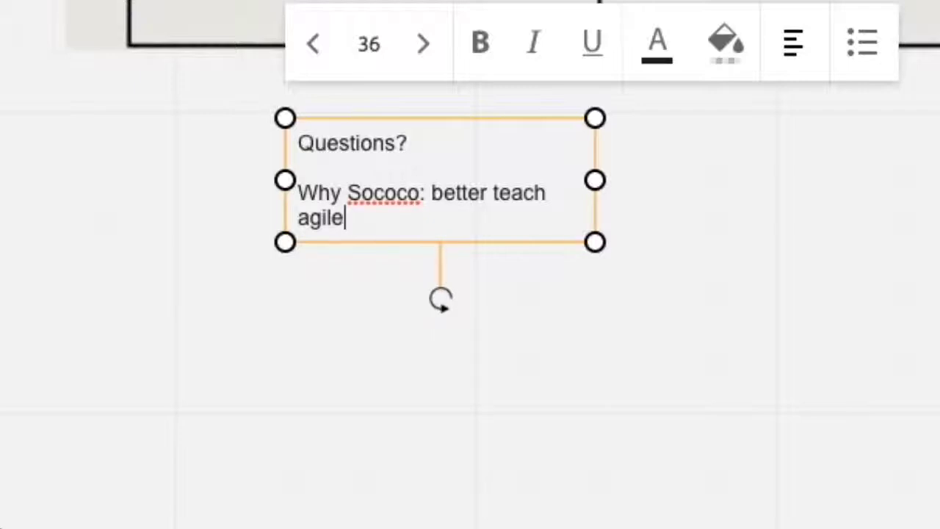
text(, bet)
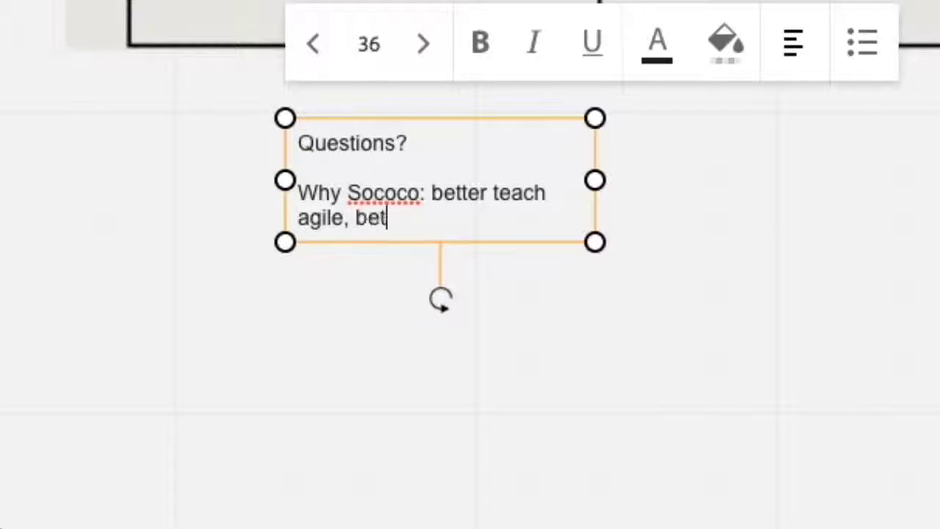
text(ter than )
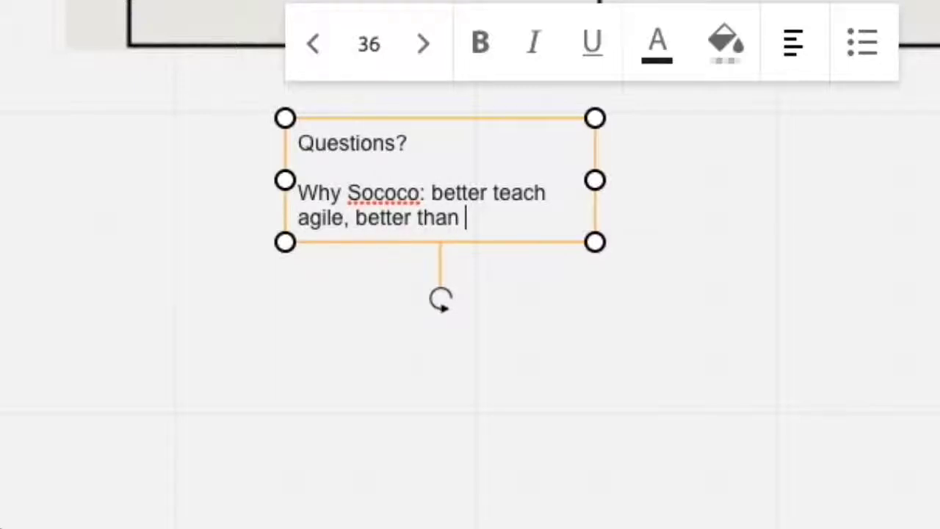
text(slides)
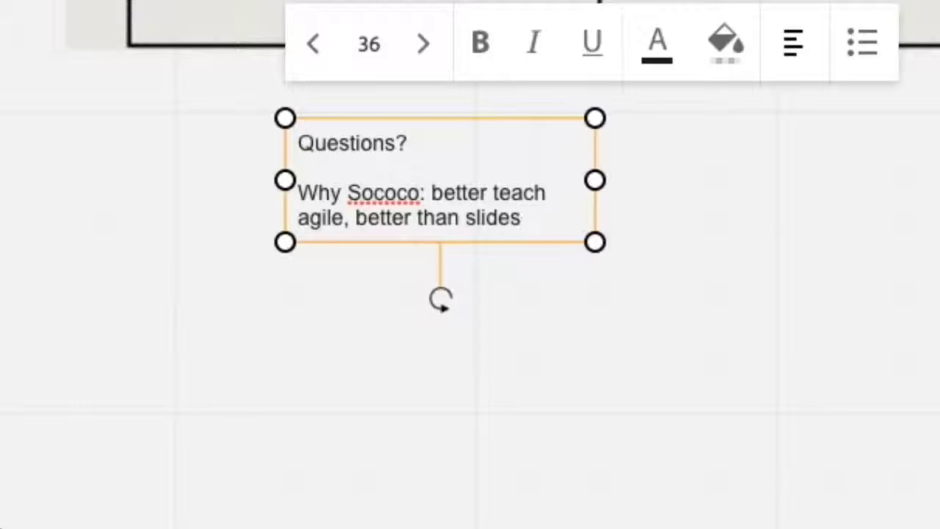
text(.  Teach wi)
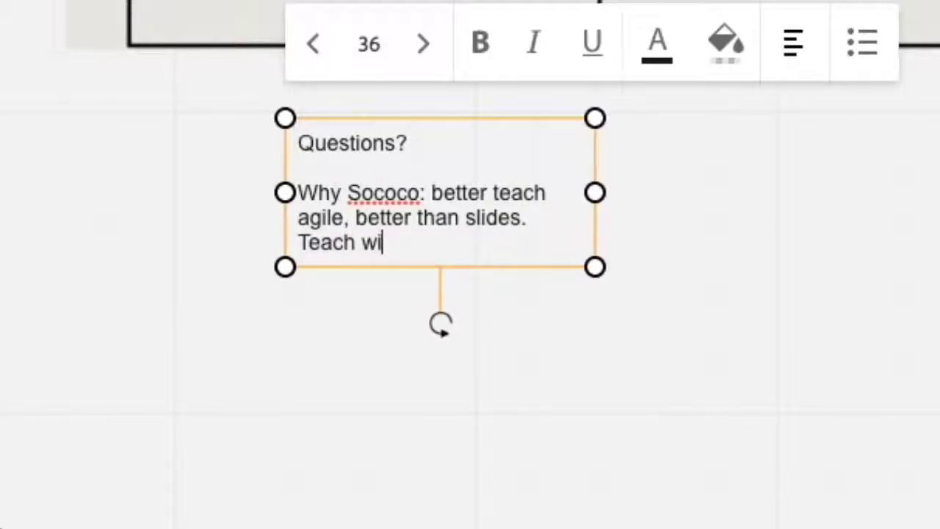
text(thout )
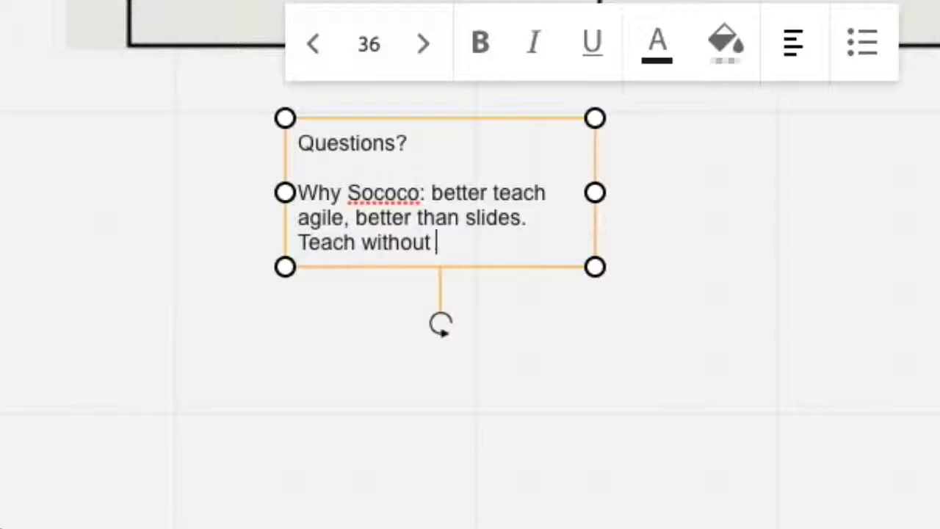
text(traveling.)
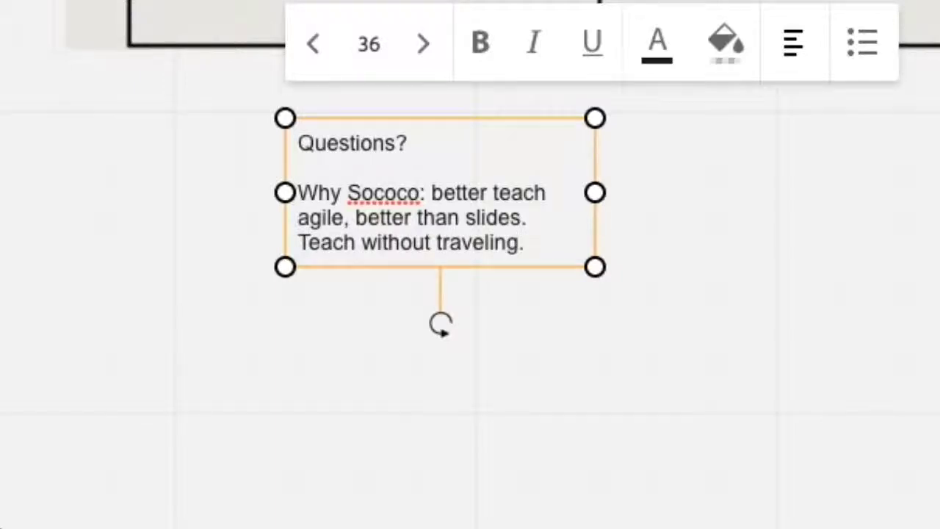
Step: Append the paragraph "How important money? Learning, and getting masters." to the "Questions?" note, separated by a blank line
key(Return)
key(Return)
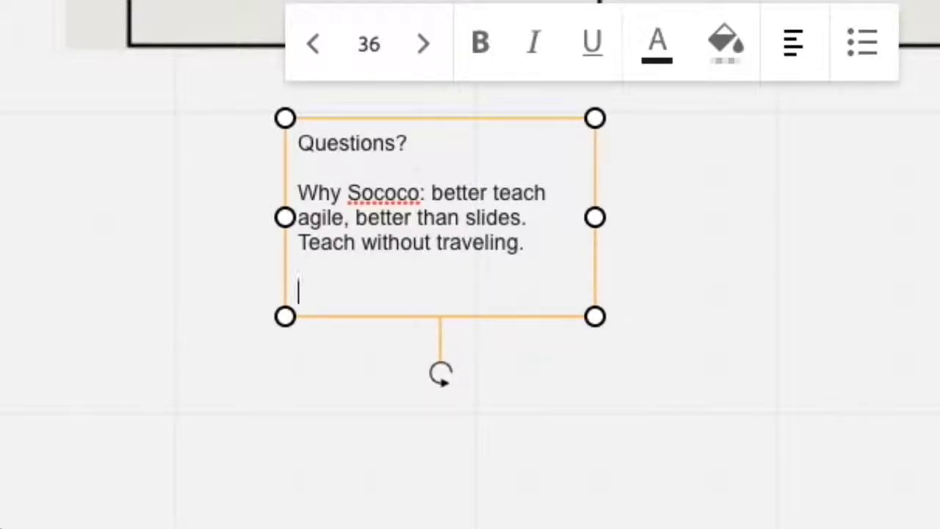
text(How im)
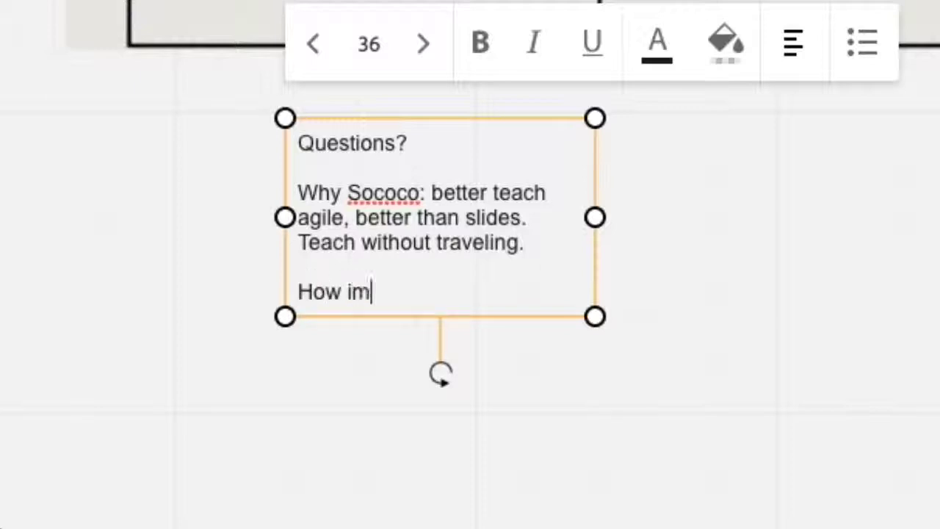
text(portant )
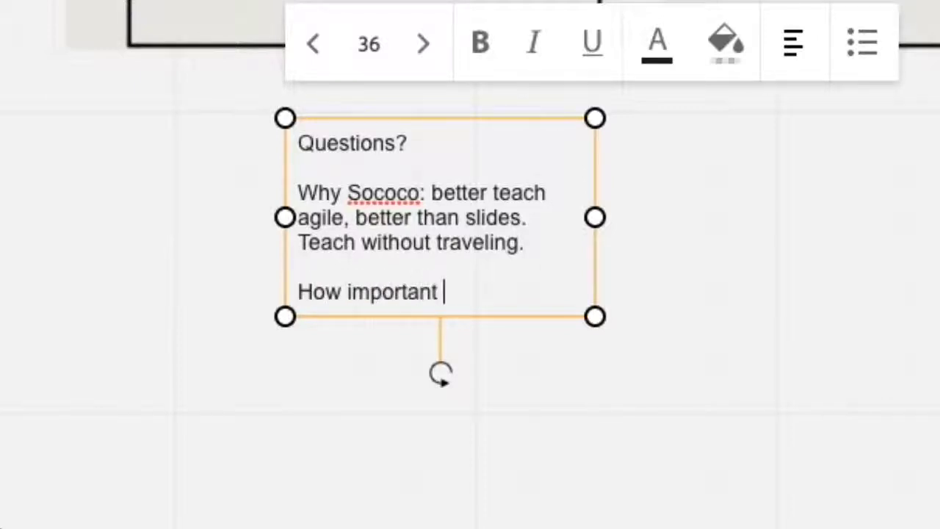
text(money?)
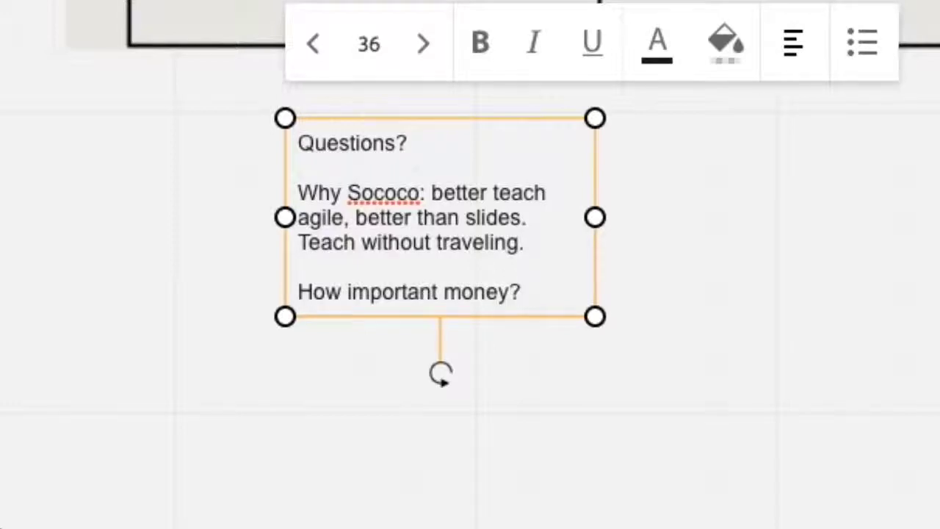
text( Learning)
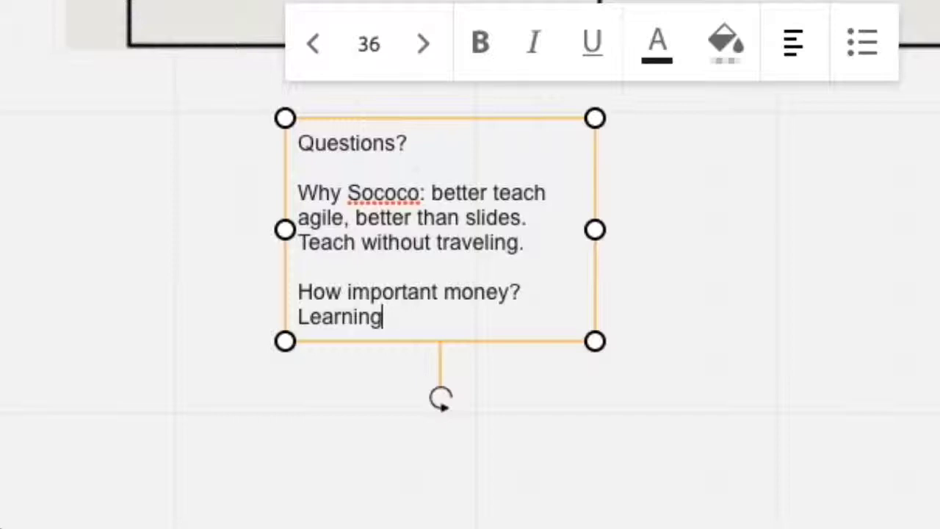
text(, ang)
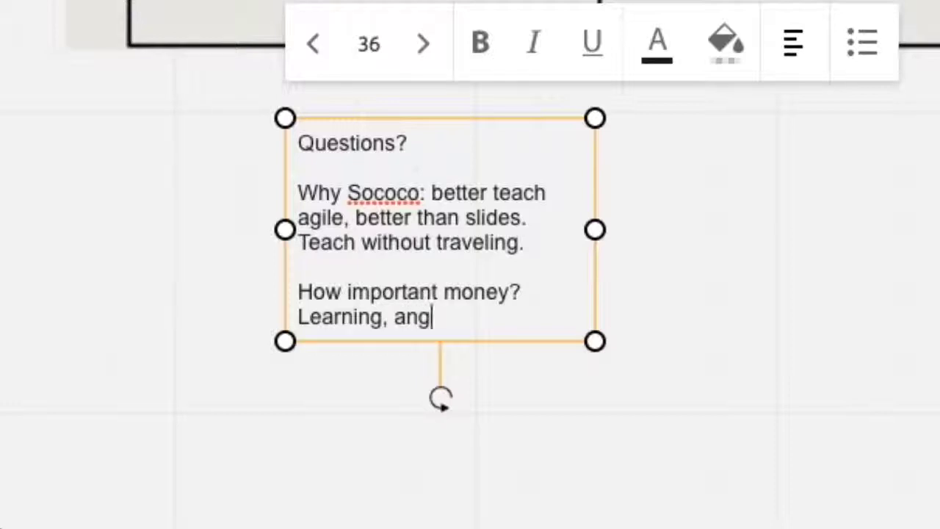
key(BackSpace)
key(BackSpace)
text(nd gettin)
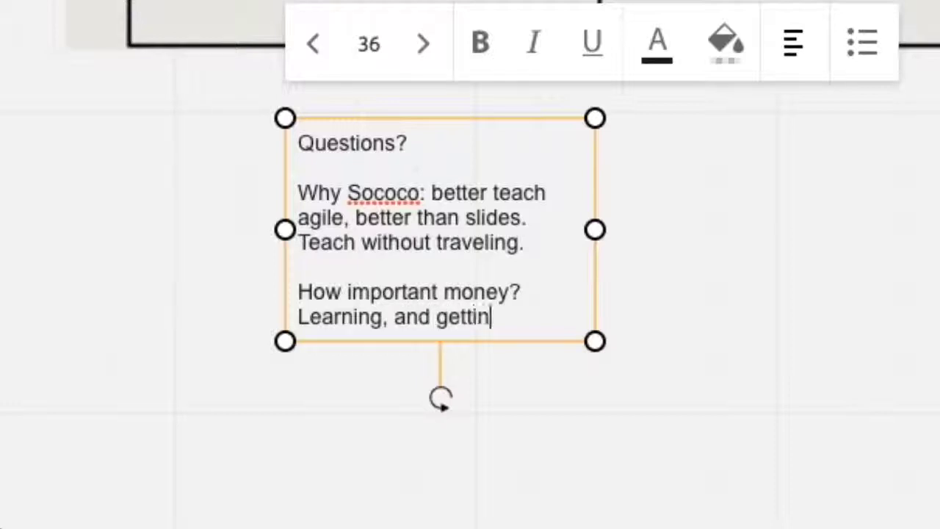
text(g masters)
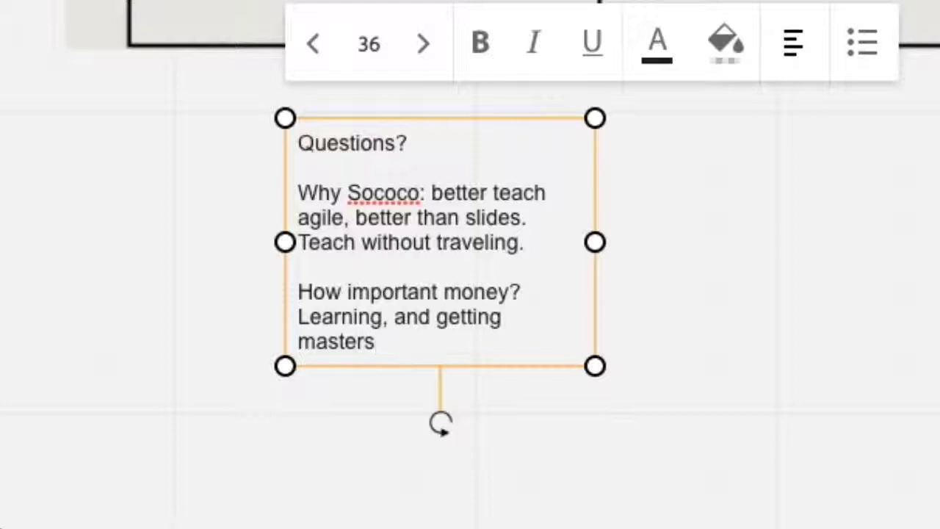
text(.)
Step: Append the paragraph "How marketing? 2 friends on social media, personal touch, reach to friend." to the "Questions?" note after a blank line
key(Return)
key(Return)
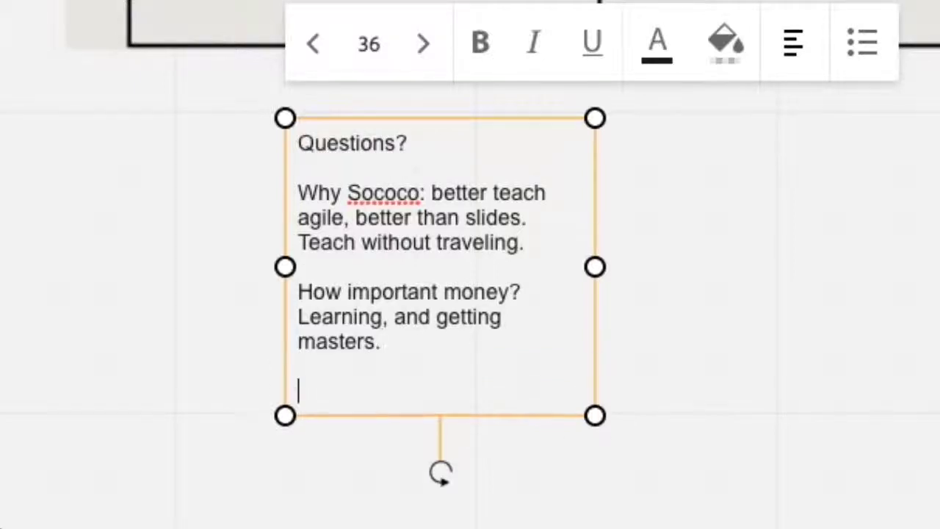
text(How)
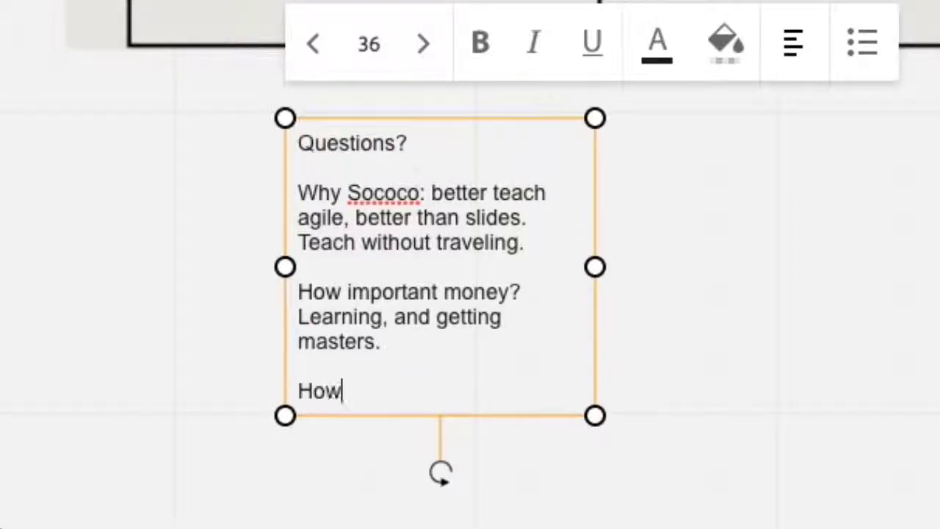
text( marketing)
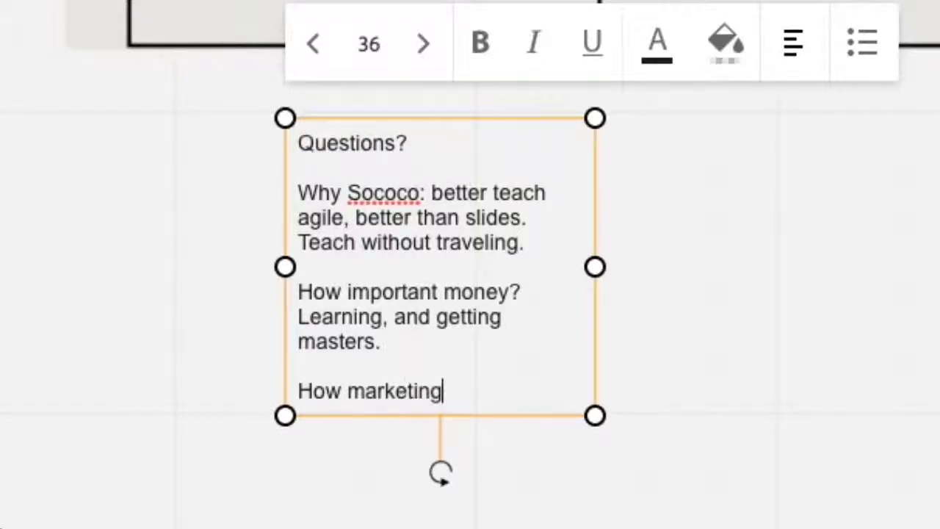
text(? 2 fr)
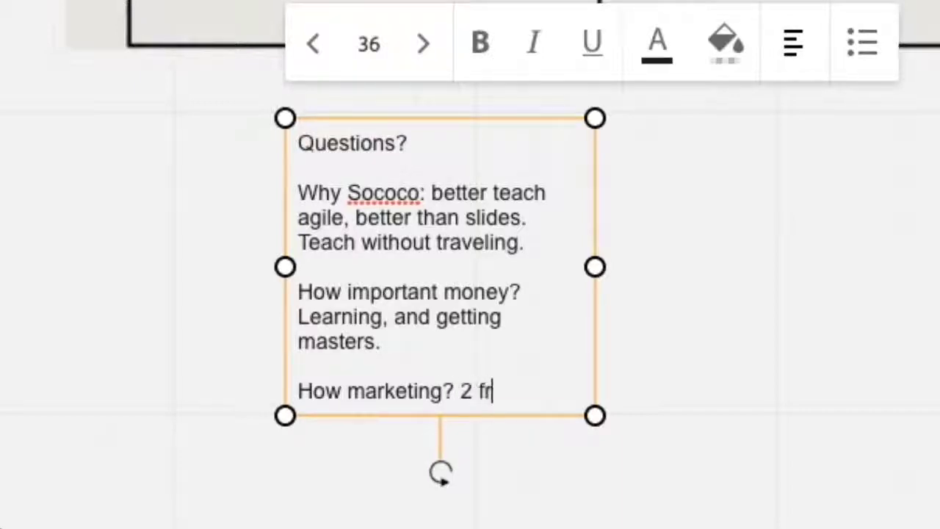
text(iends on )
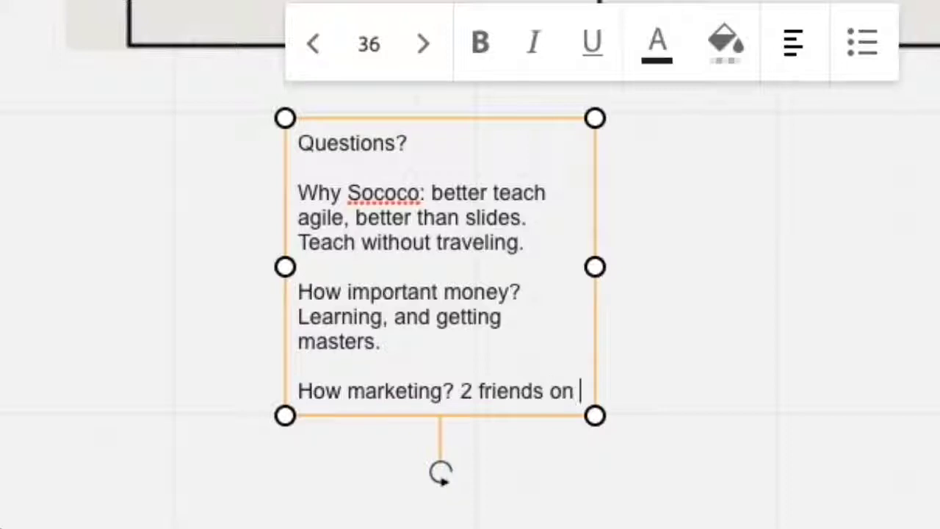
text(social me)
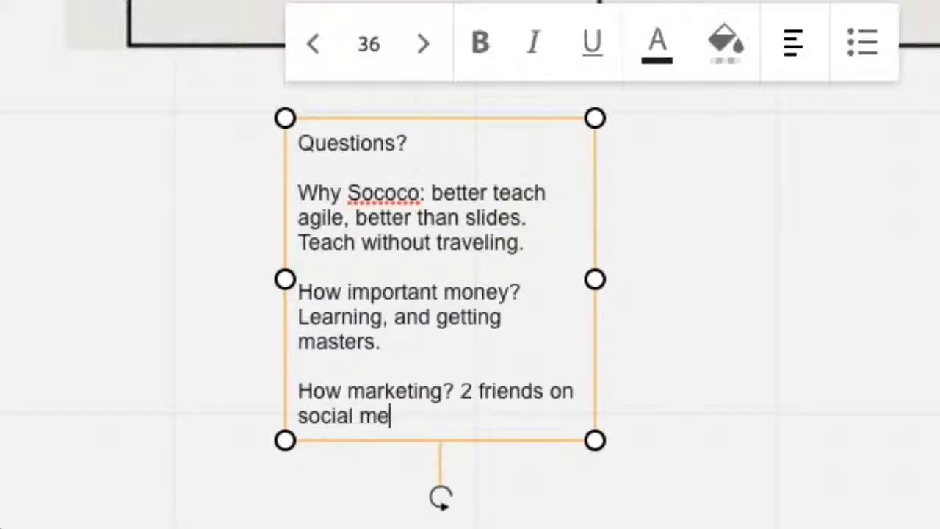
text(dia)
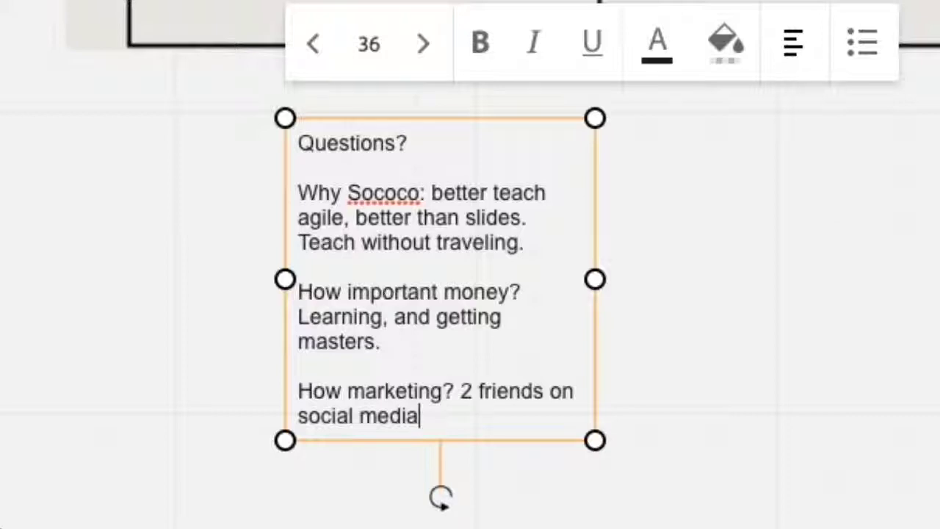
text(, perso)
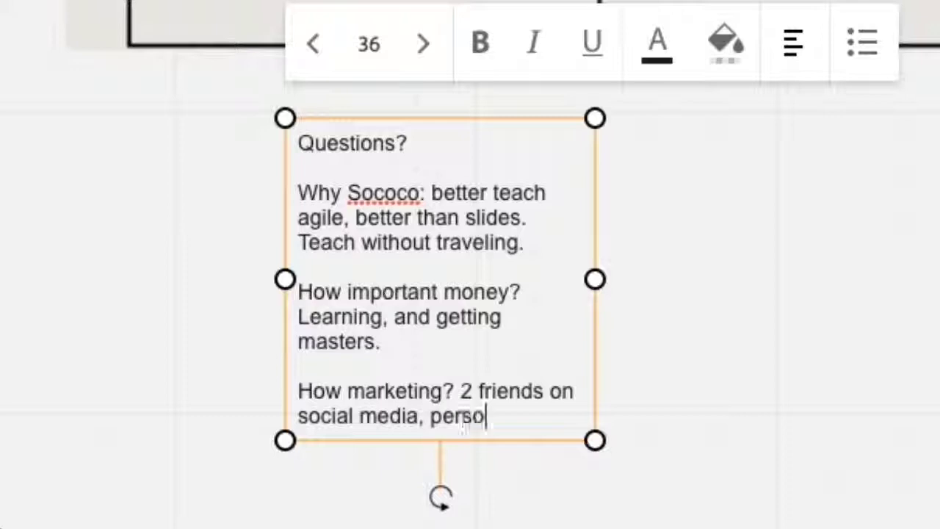
text(nal touch)
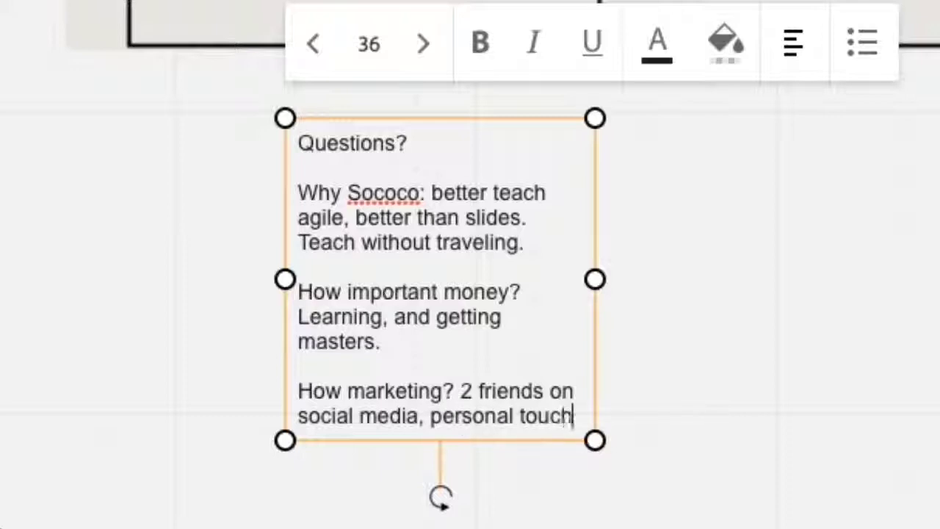
text(, reach to frie)
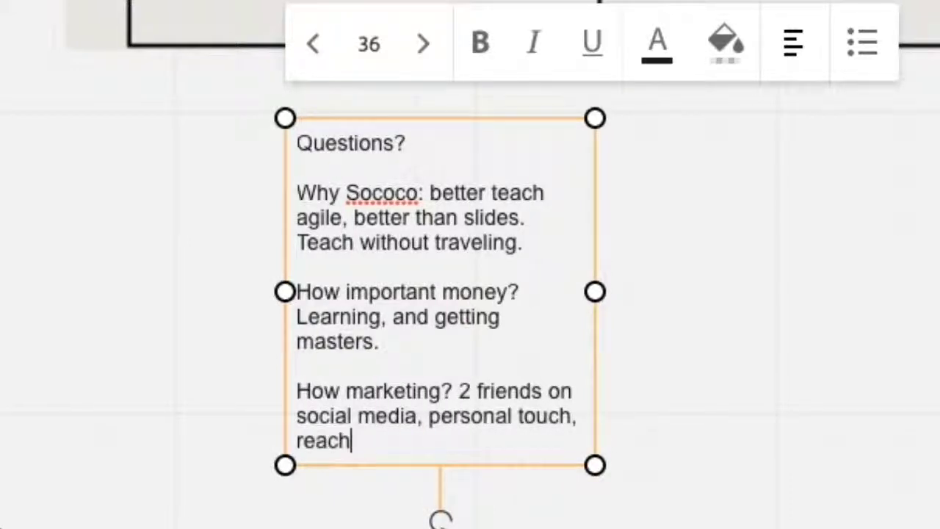
text(nd.)
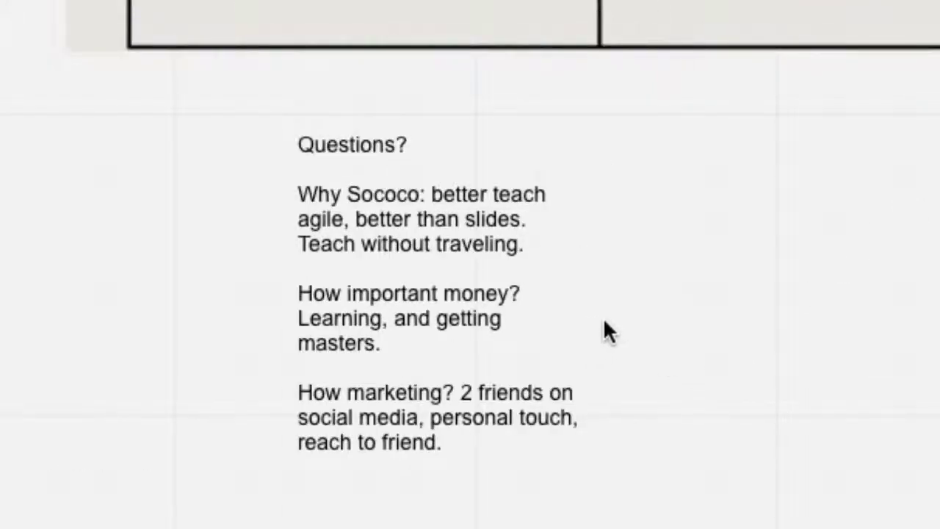
Step: Append the line "Track: eventbrite" at the end of the "Questions?" note, separated by a blank line
double_click(486, 448)
key(Return)
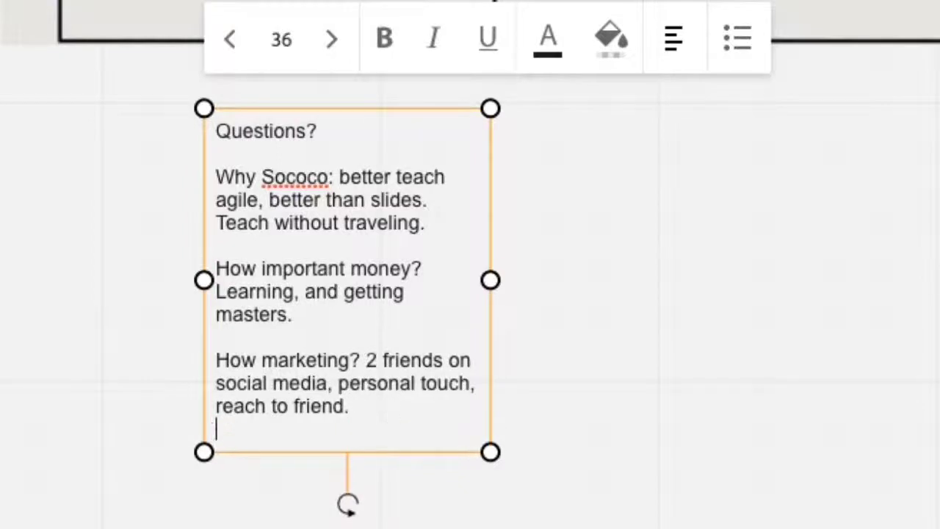
key(Return)
text(Tra)
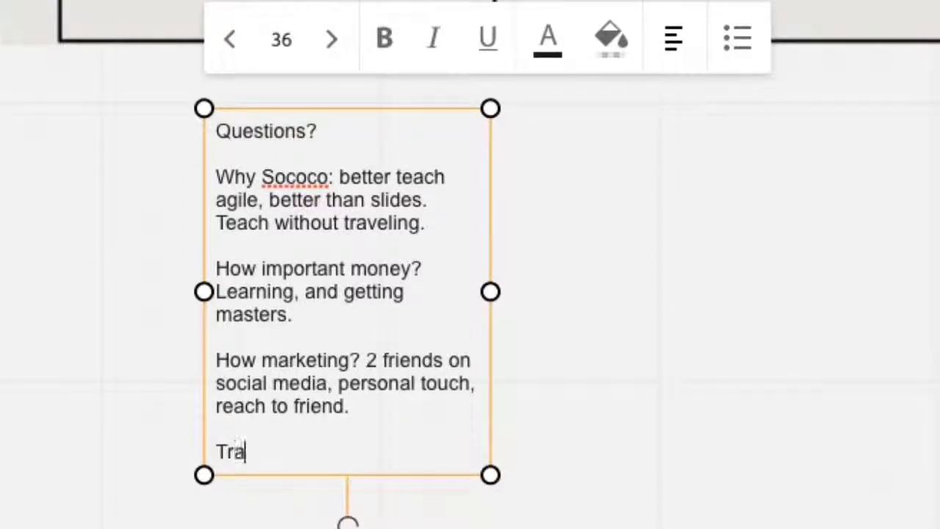
text(ck: )
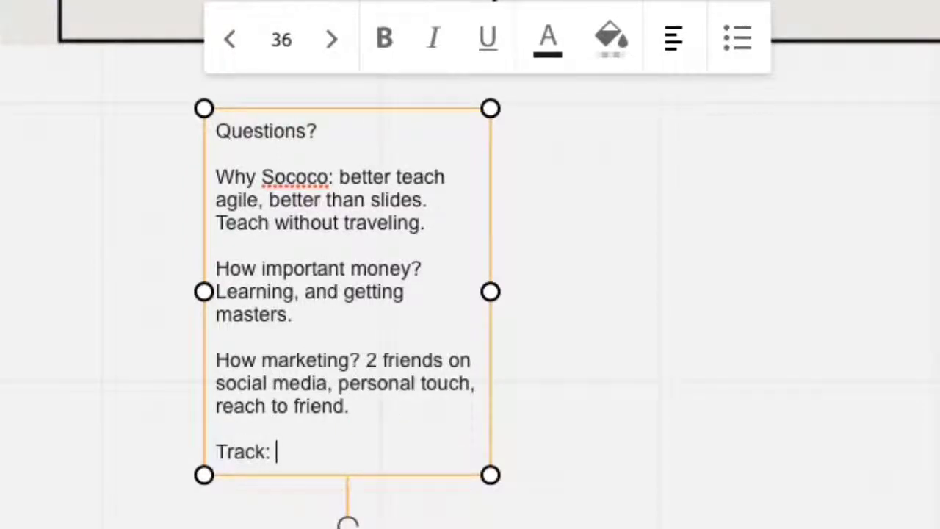
text(eventbr)
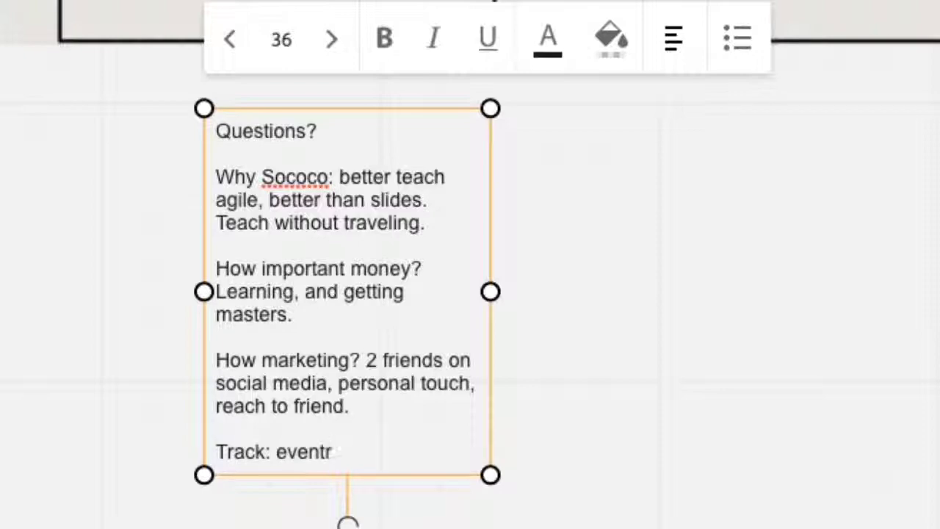
key(BackSpace)
text(brite)
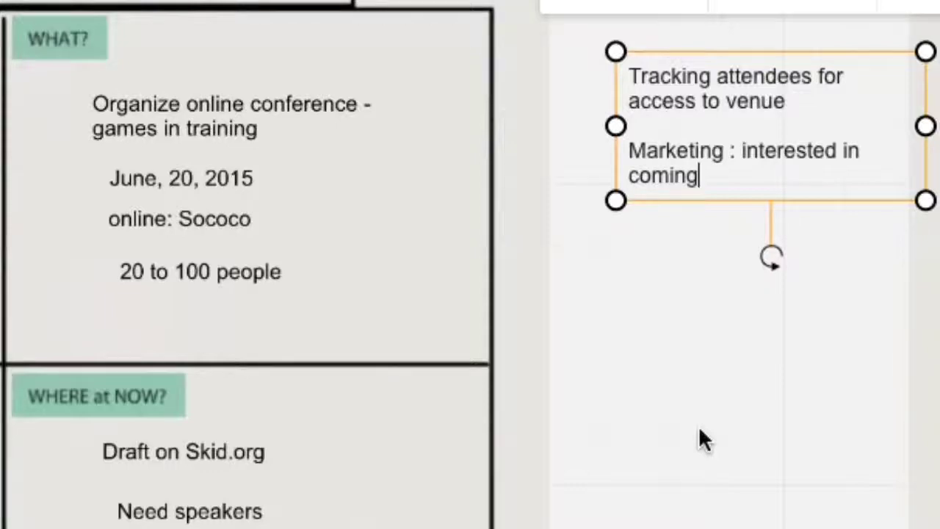
Step: Append the paragraph "Coordinating who is paid and enrolled." to the issues note beside the WHAT? box, separated by two blank lines
key(Return)
key(Return)
key(Return)
text(C)
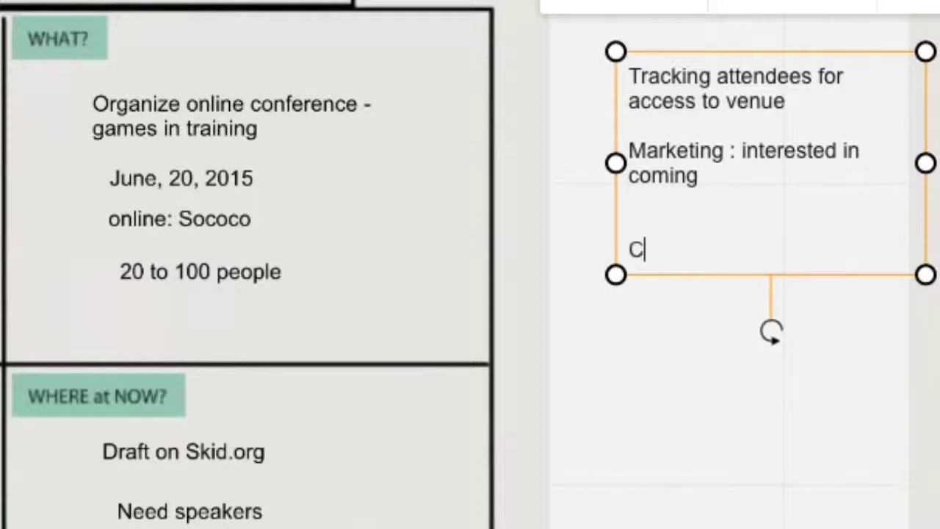
text(oordinating)
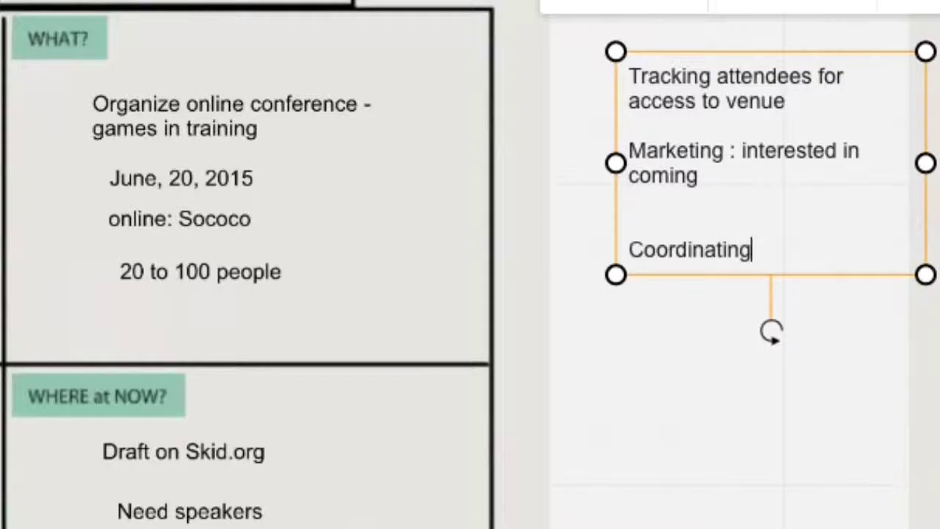
text( who is paid and e)
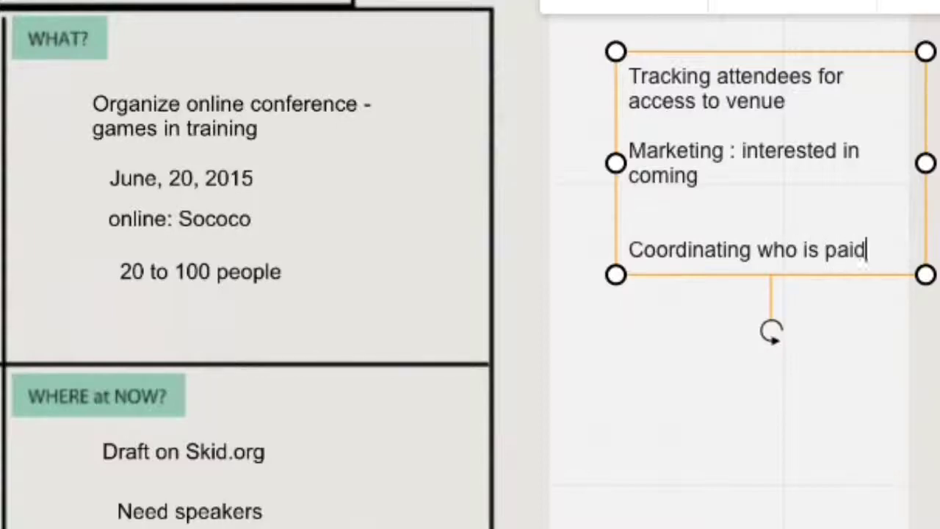
text(nrolled.)
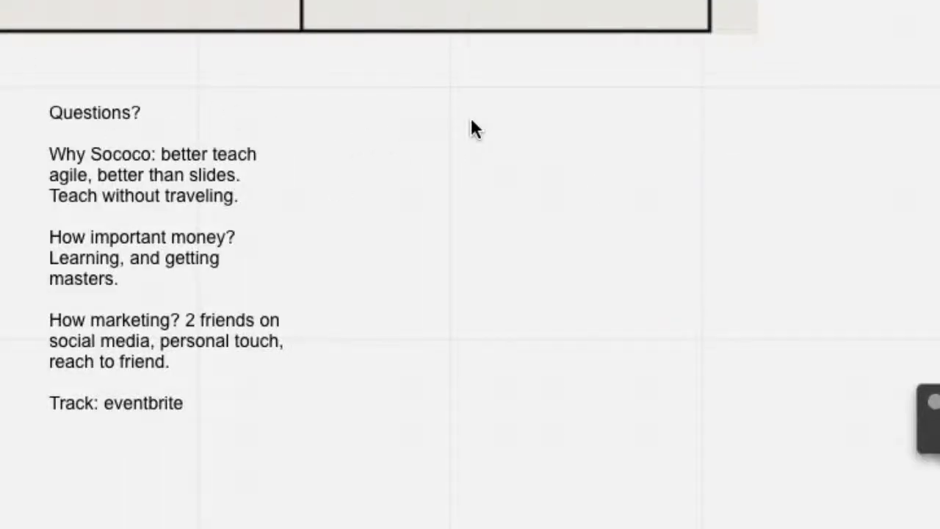
Step: Create a text note headed "Suggestion:" beside the "Questions?" note, with a blank line beneath the heading
double_click(472, 122)
text(Su)
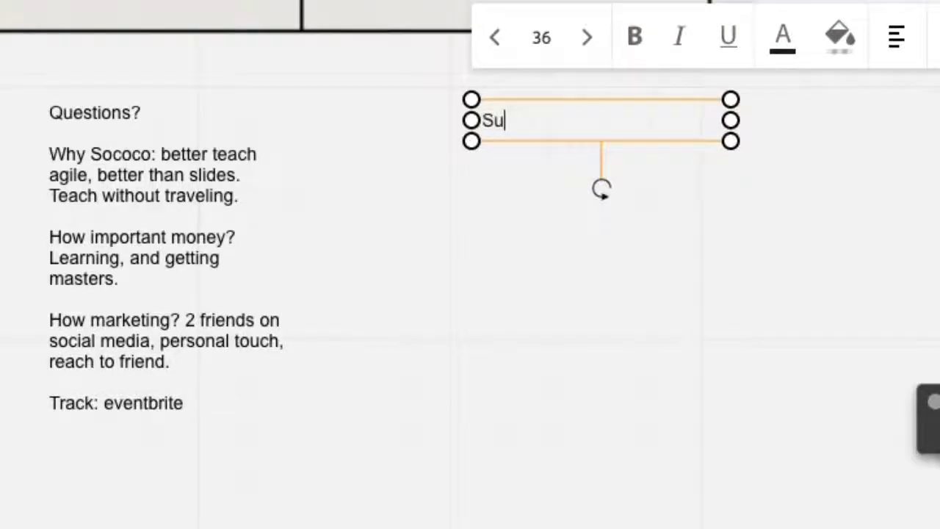
text(ggestion:)
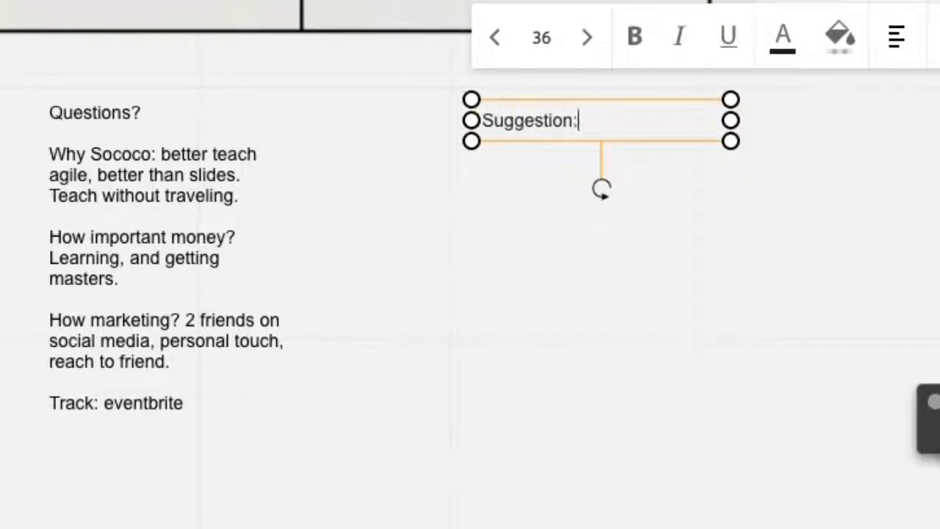
key(Return)
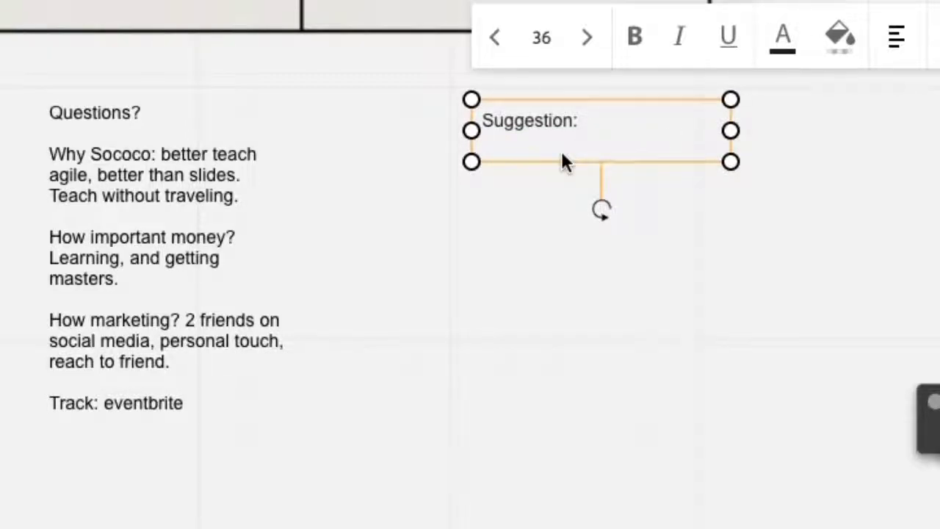
key(Return)
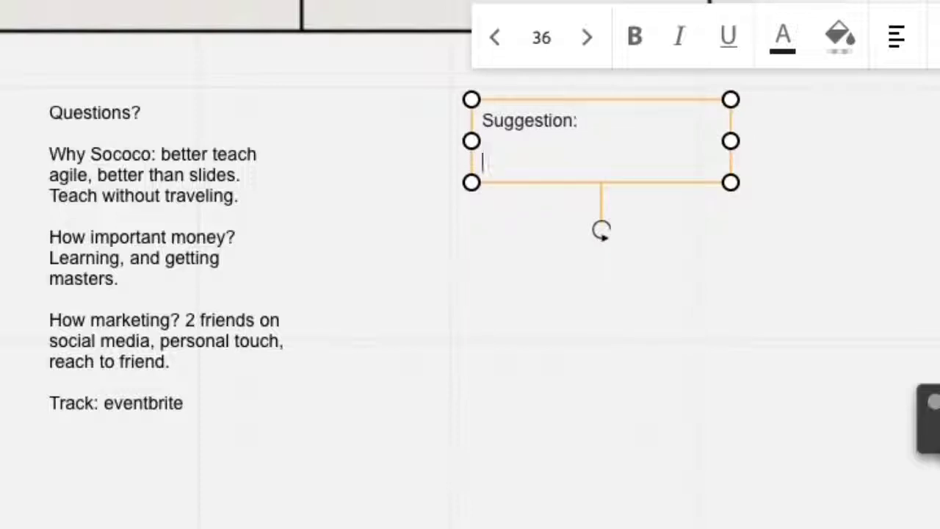
Step: Add the paragraph "Have you team: contracted and educators" beneath the "Suggestion:" heading
text(Have you )
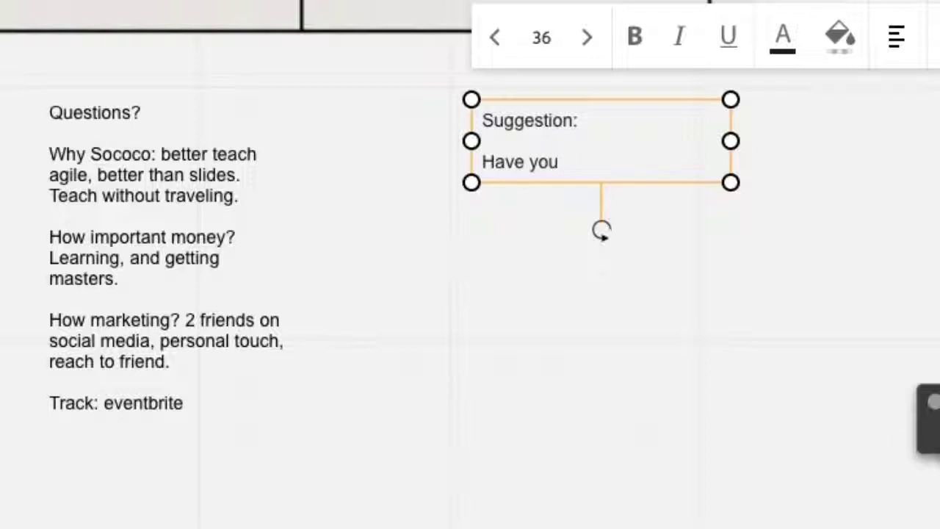
text(team)
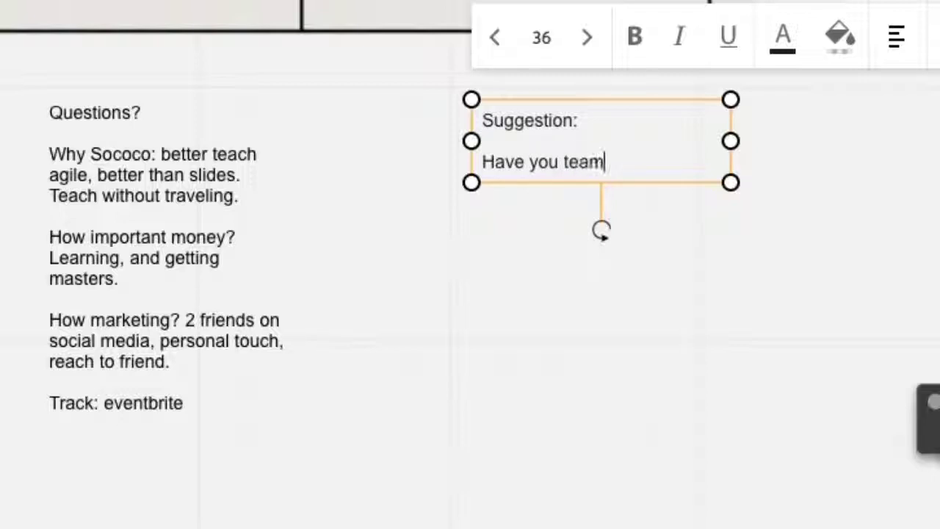
text(: contractd)
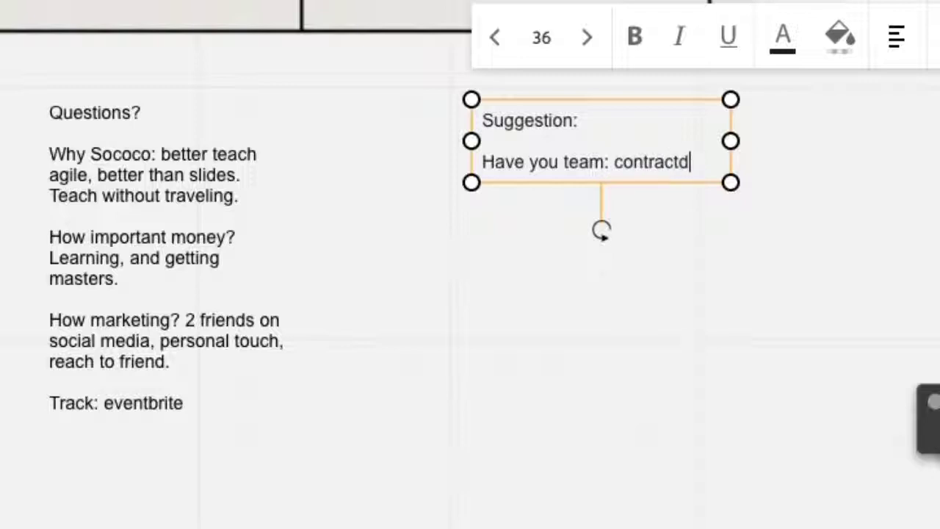
key(BackSpace)
text(ed)
text(and )
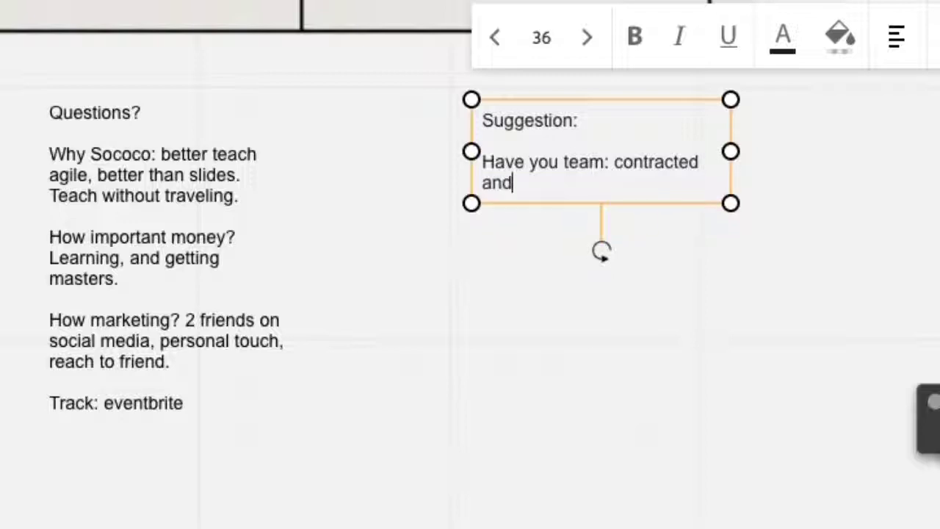
text(education)
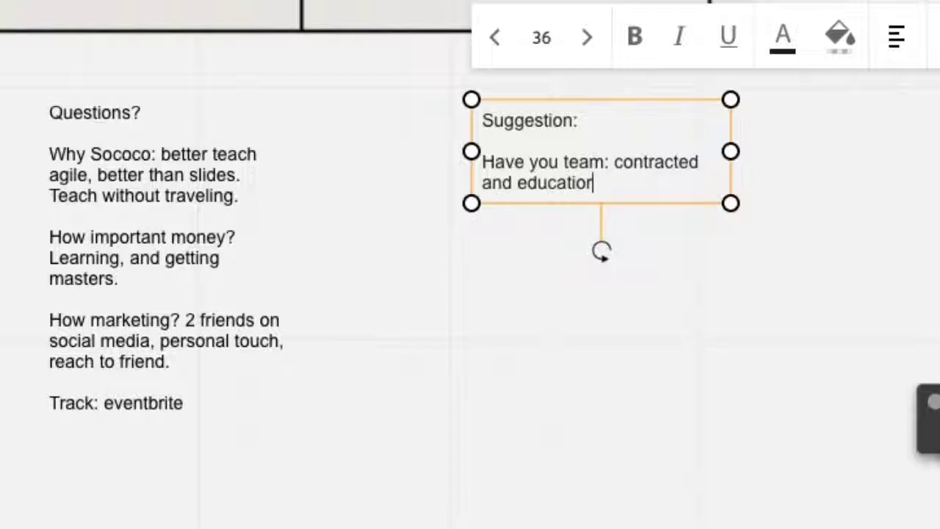
key(BackSpace)
key(BackSpace)
key(BackSpace)
text(ors)
Step: Append the paragraph "Marketing: personal connections" to the "Suggestion:" note, separated by a blank line
key(Return)
key(Return)
key(Return)
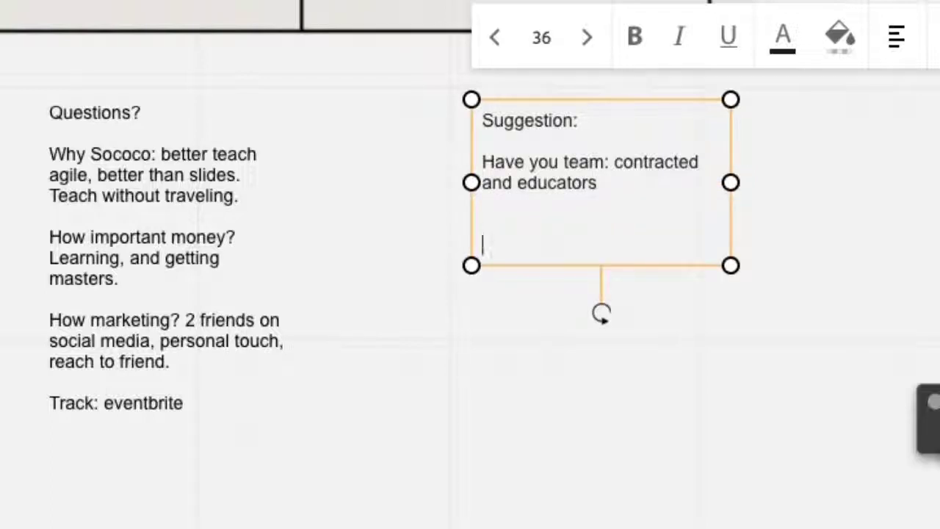
key(BackSpace)
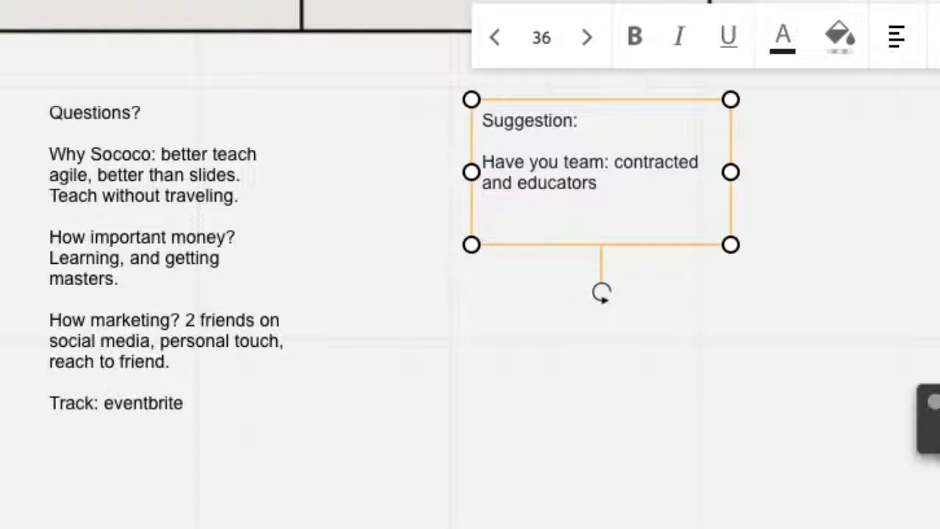
text(Marketing)
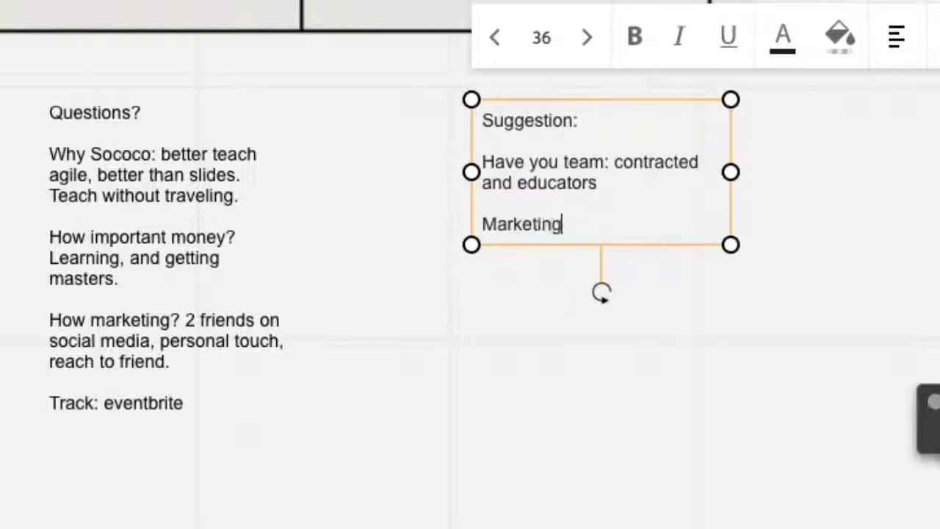
text(: personal )
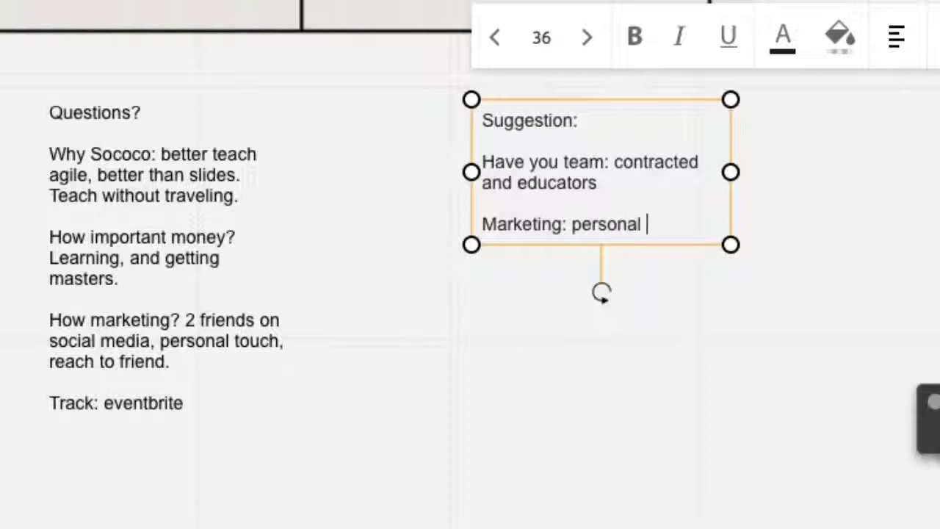
text(connections)
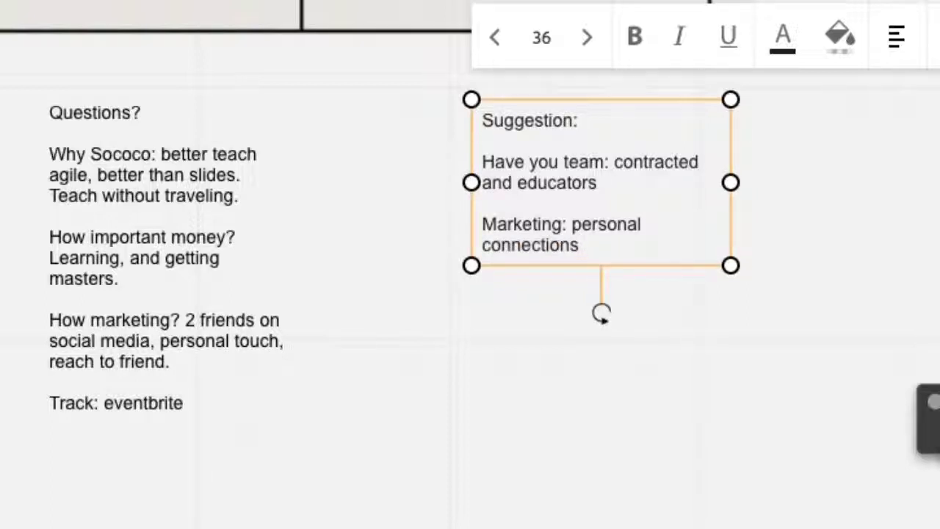
Step: Append the paragraph "Partner: talk in innovation games." to the "Suggestion:" note, separated by two blank lines
key(Return)
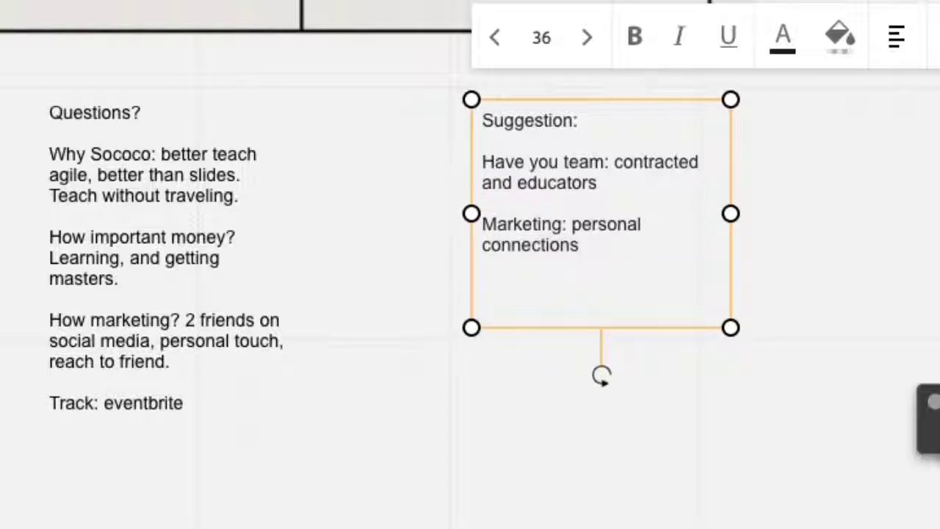
text(Partner)
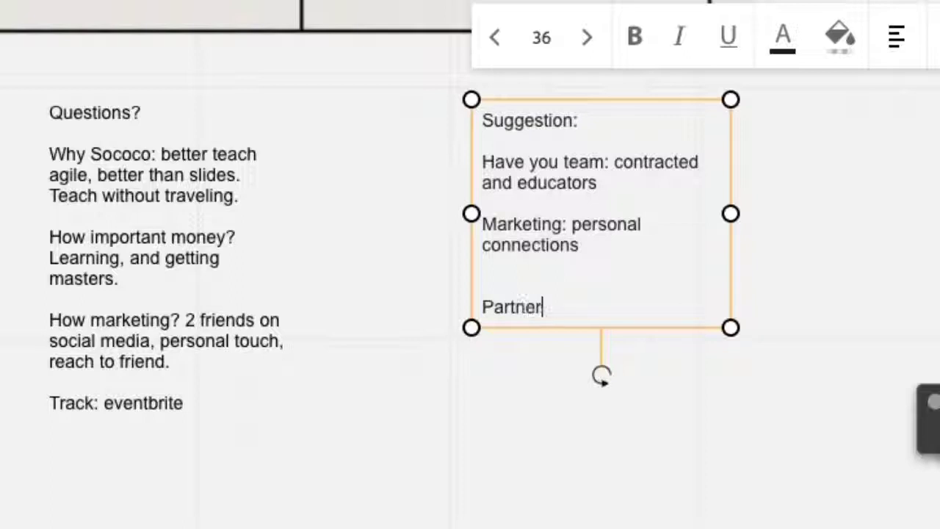
text(:)
text(talk in i)
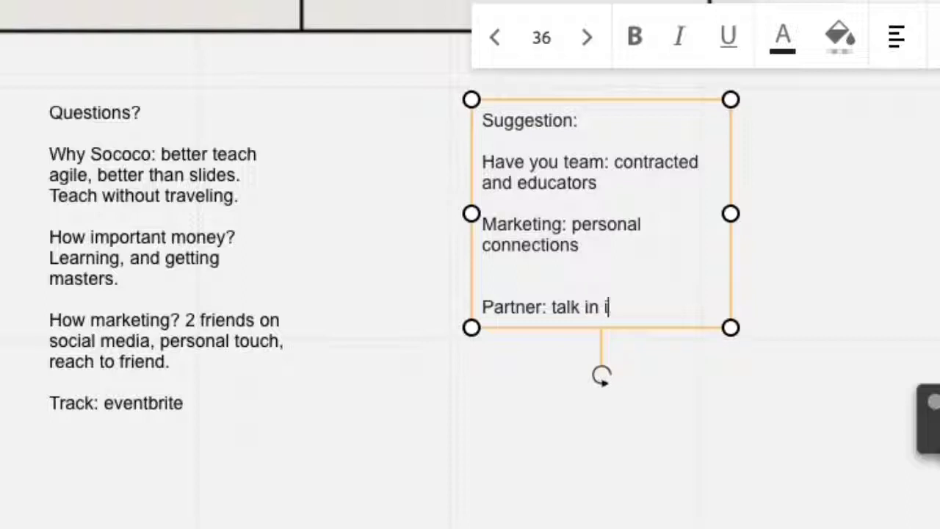
text(nnovation games)
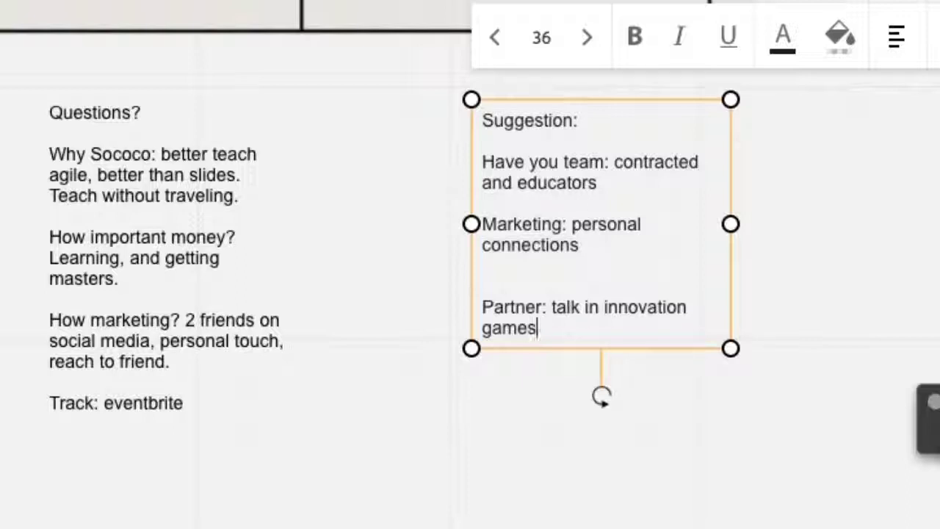
text(.)
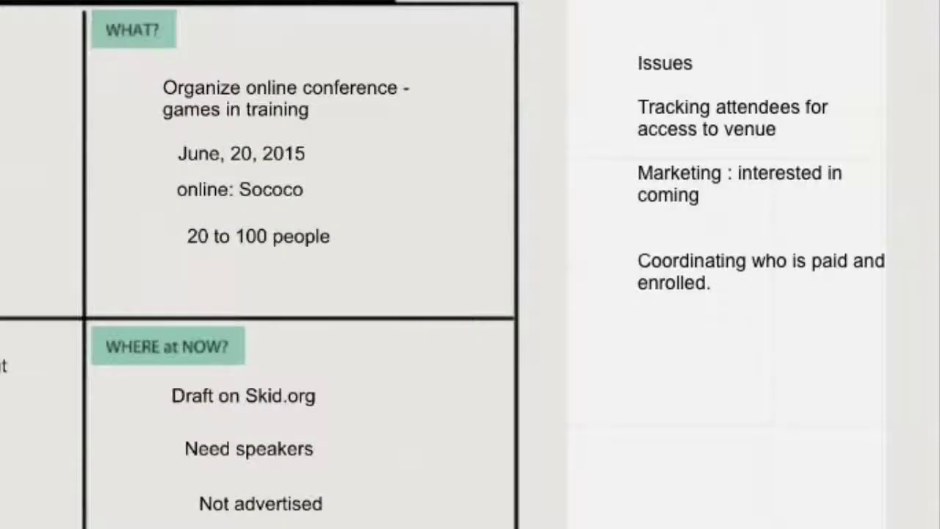